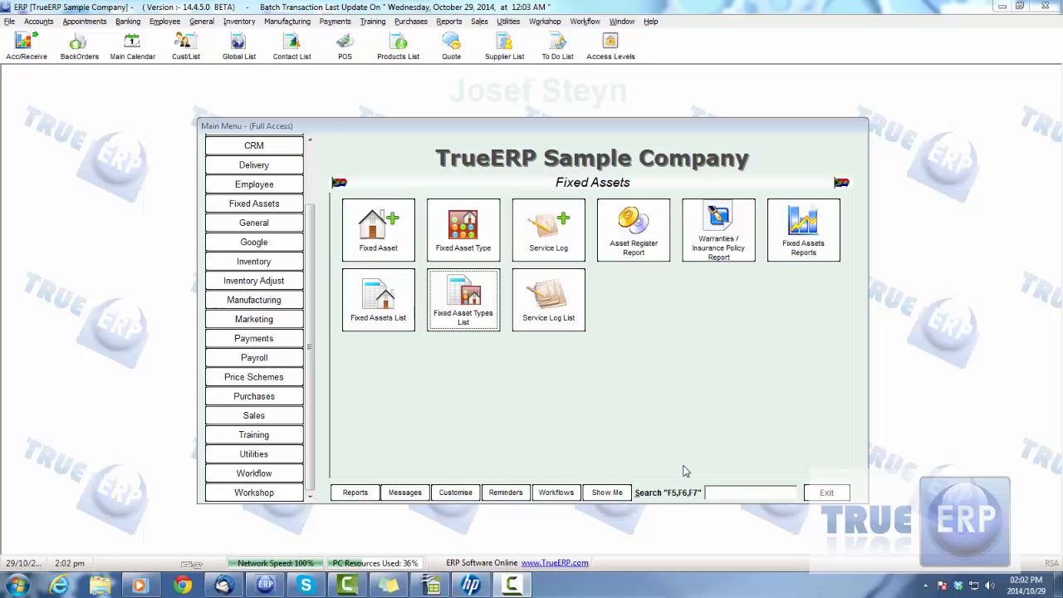
- Open the Fixed Assets section of the Utilities preferences and reposition the preferences window
left_click(274, 206)
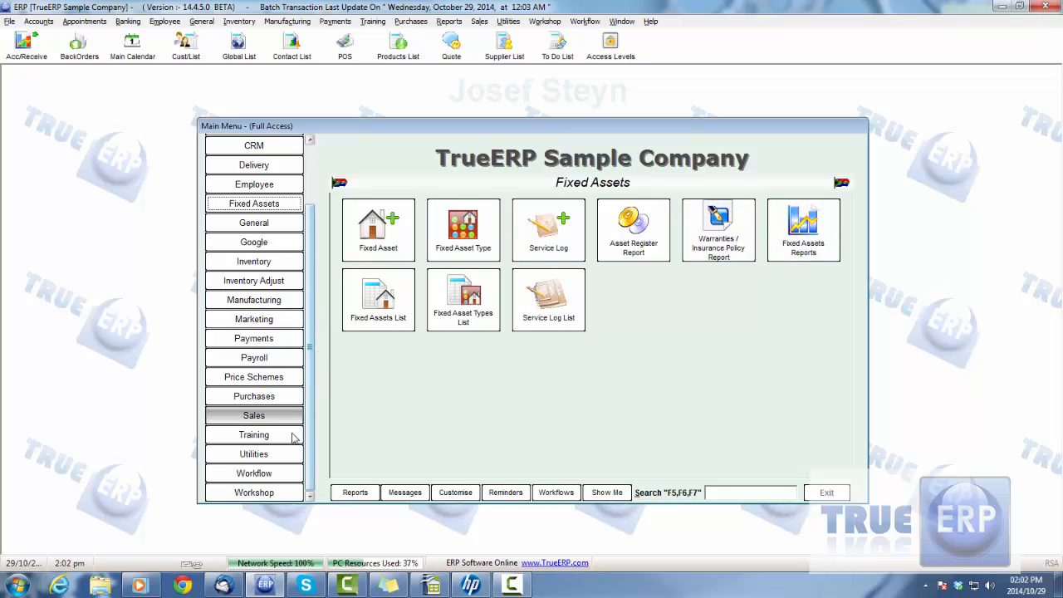
left_click(277, 460)
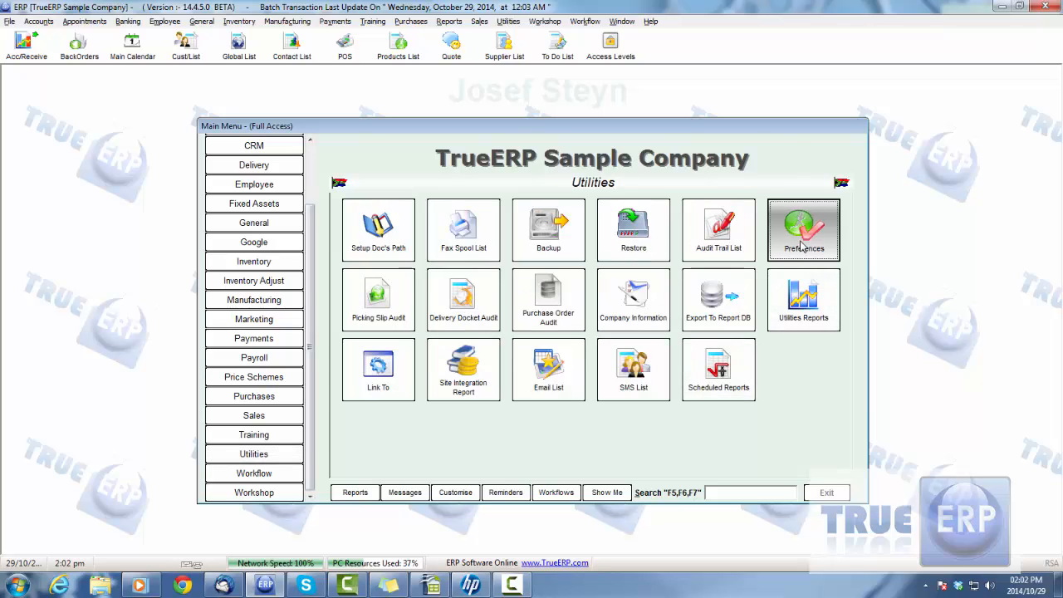
left_click(802, 243)
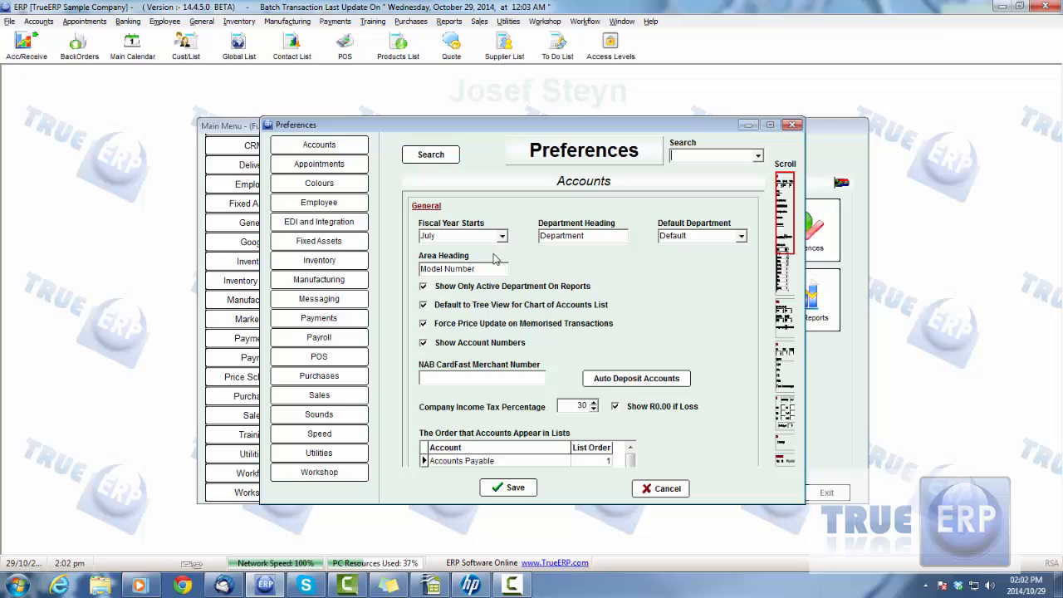
left_click(323, 242)
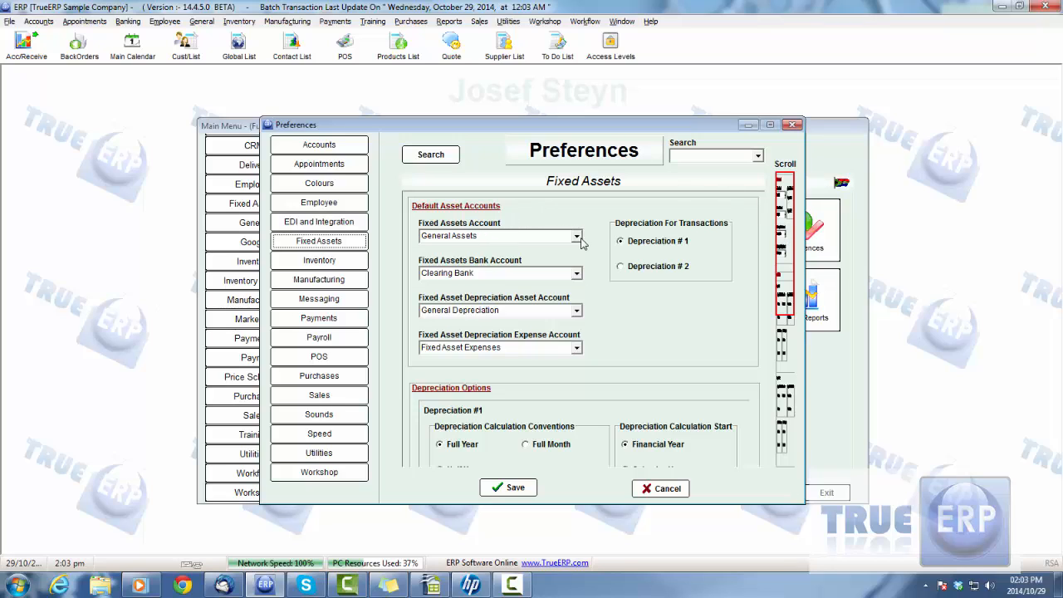
left_click_drag(559, 127, 526, 134)
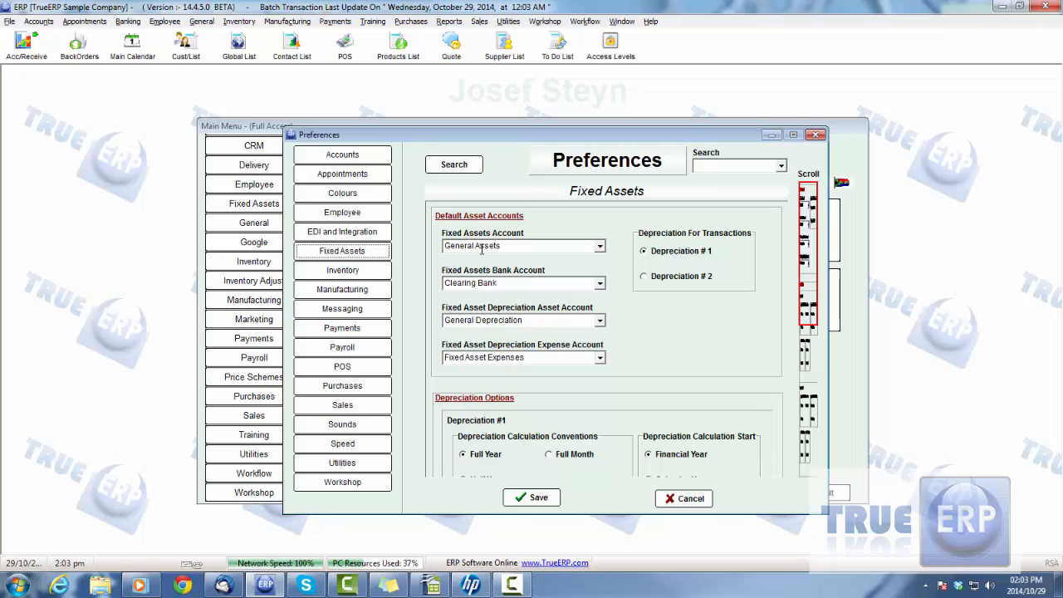
- Review the default fixed asset accounts and the depreciation options for Depreciation #1 and #2, and leave the preferences without saving
left_click(599, 248)
left_click(600, 247)
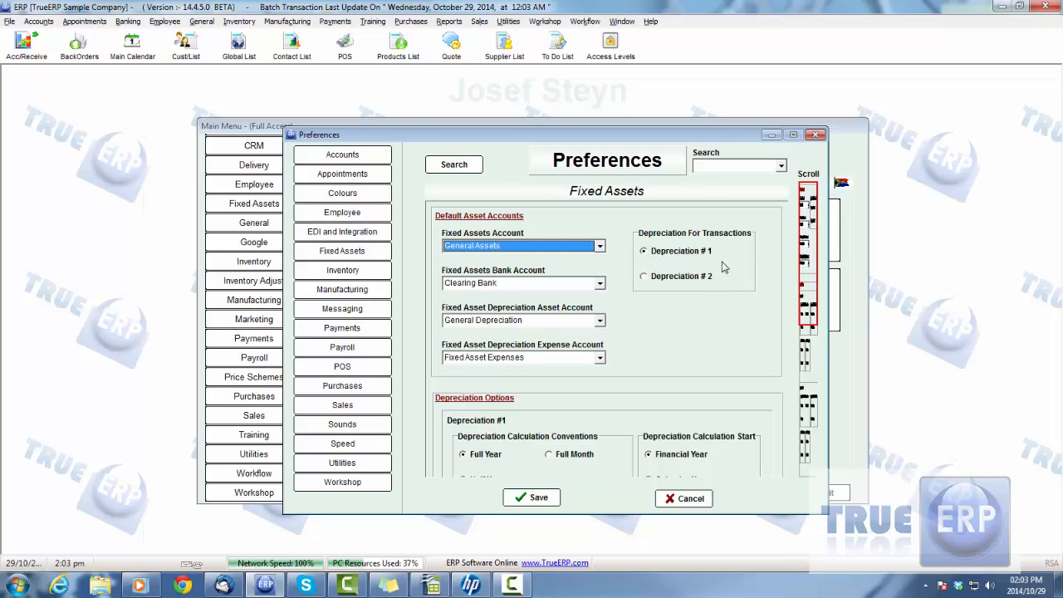
left_click(511, 282)
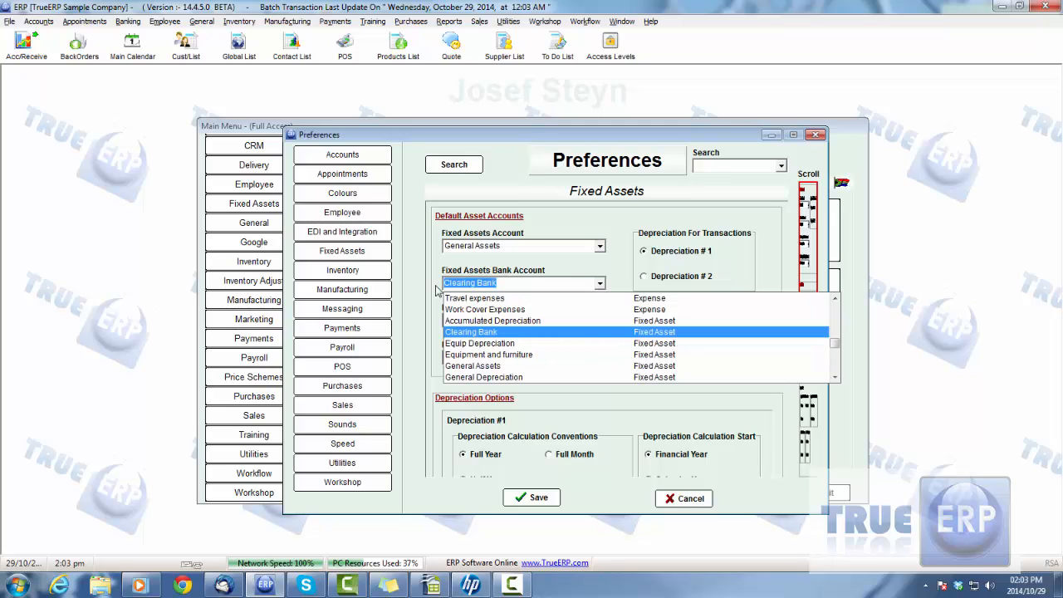
left_click(600, 283)
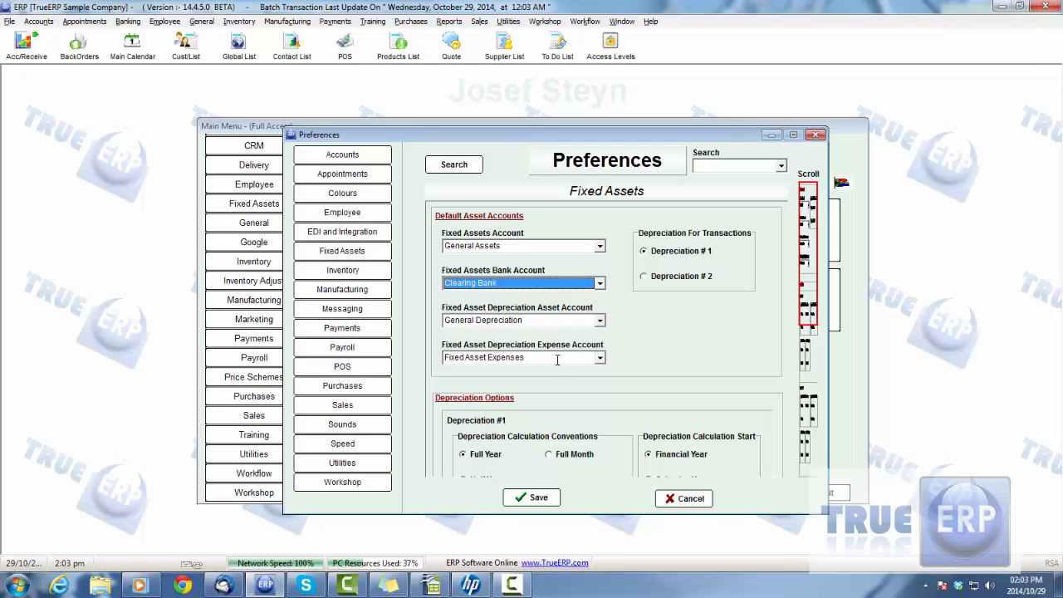
scroll(814, 268, "down", 2)
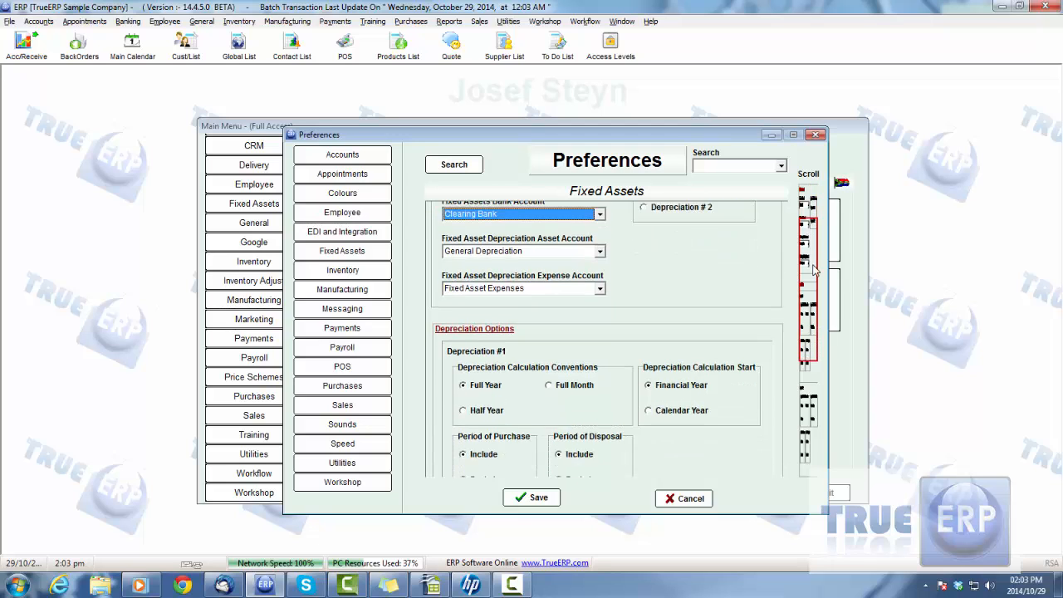
scroll(814, 268, "down", 2)
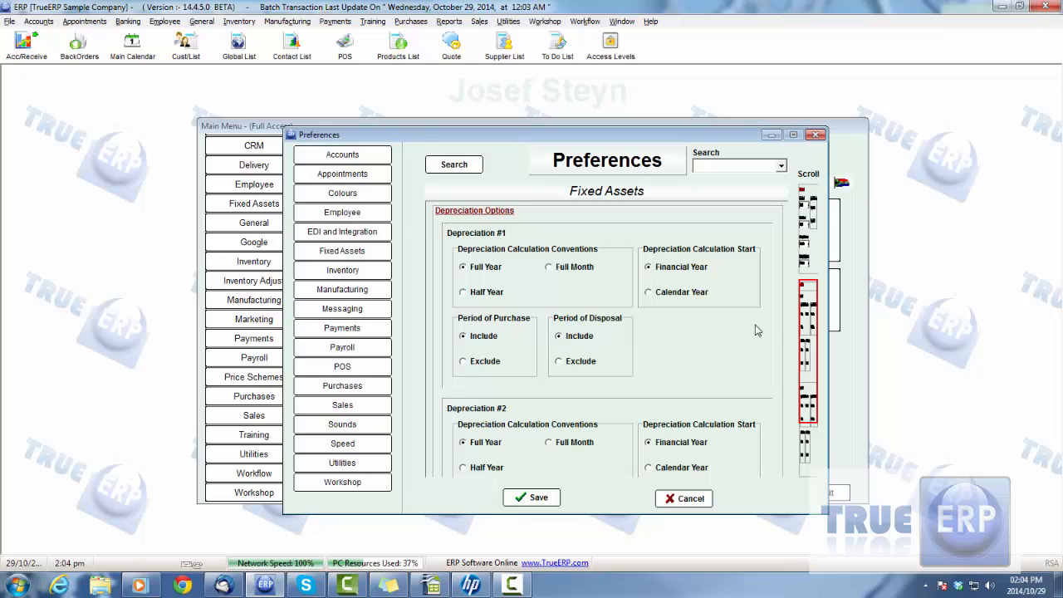
left_click_drag(808, 299, 820, 359)
left_click(683, 498)
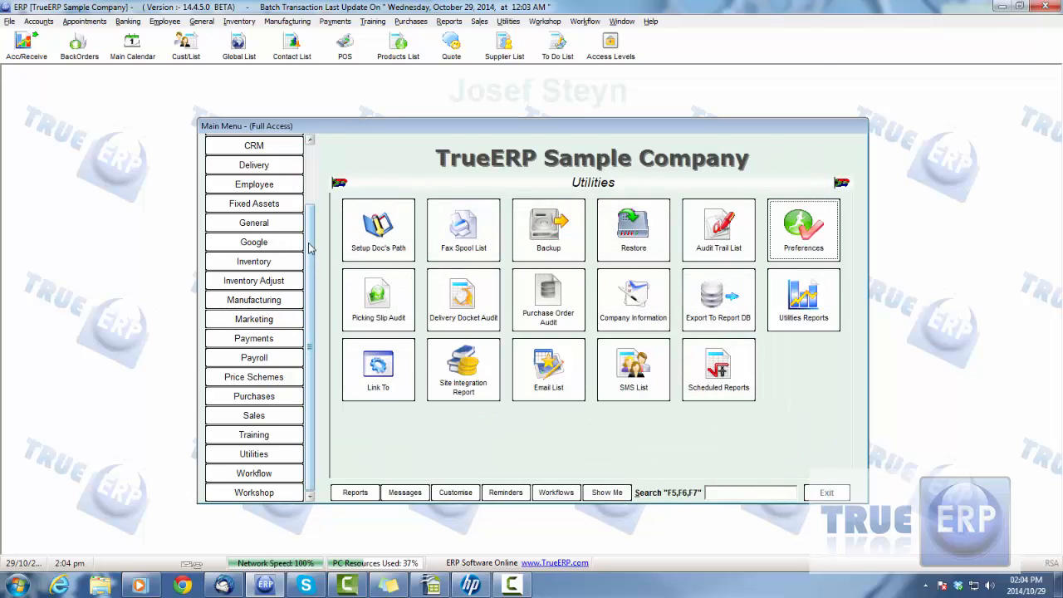
- Open the chart of accounts and examine the Clearing Bank and Vehicle Depreciation accounts under Fixed Asset
scroll(309, 248, "up", 3)
left_click(253, 143)
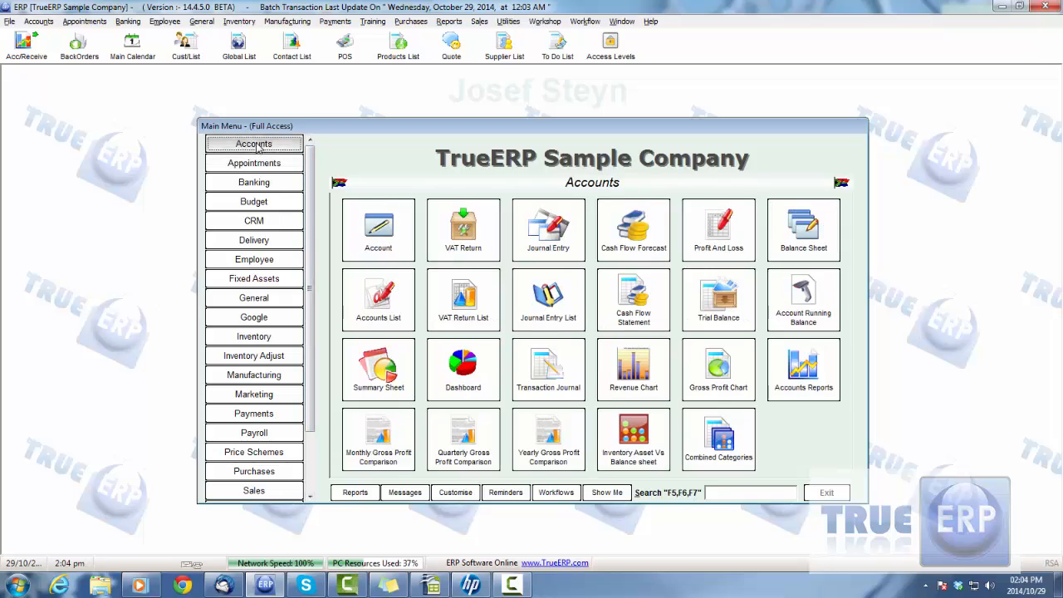
left_click(385, 314)
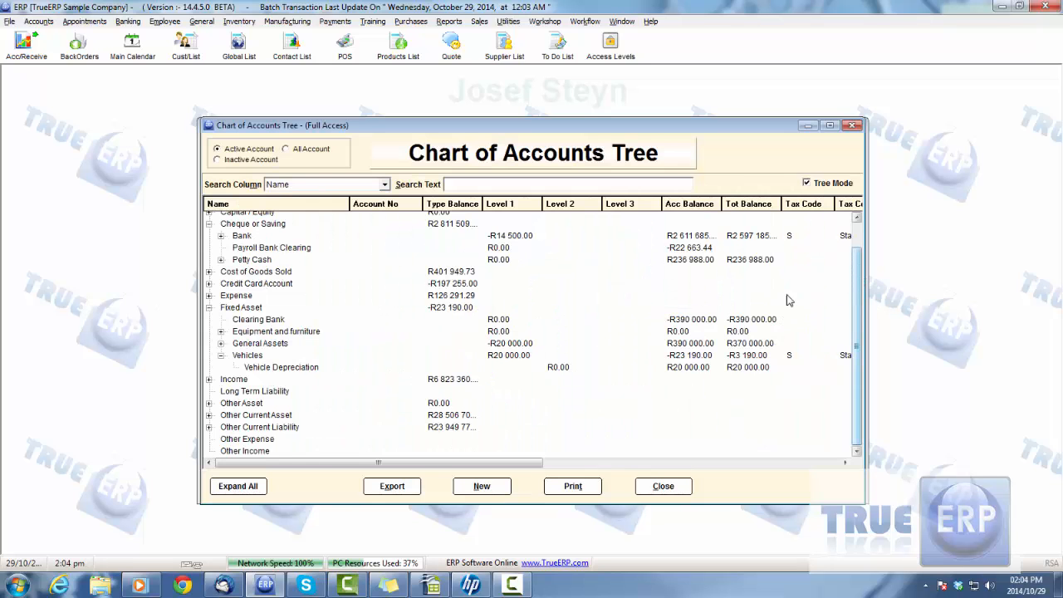
left_click(238, 309)
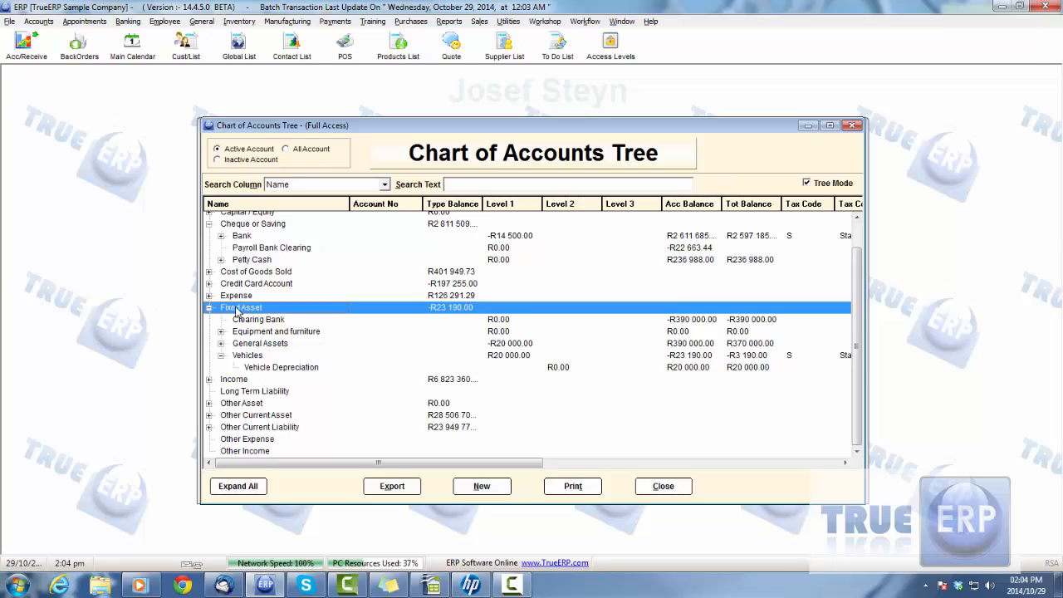
left_click(264, 322)
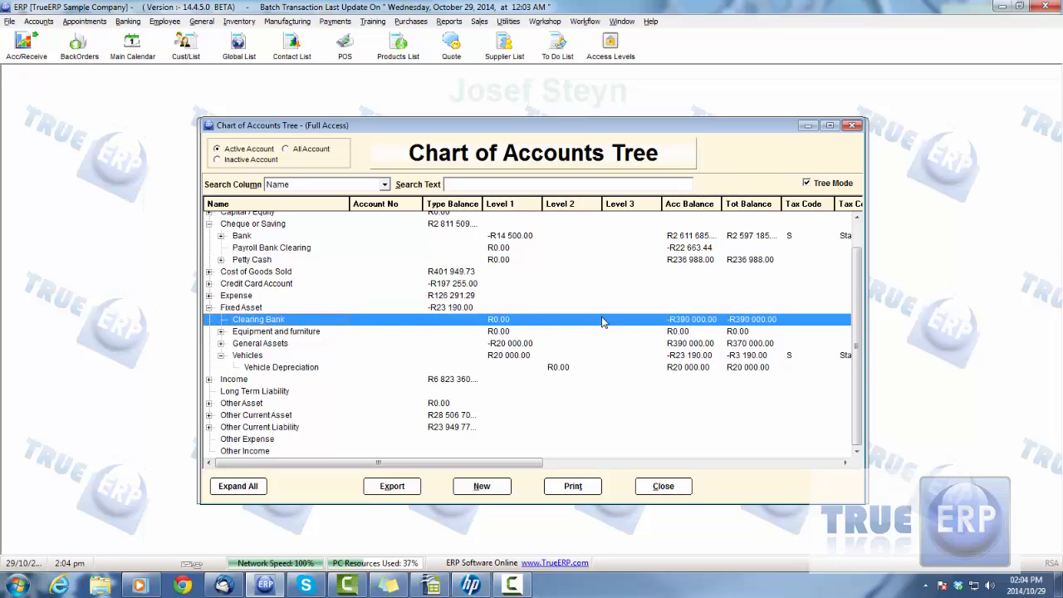
left_click(261, 368)
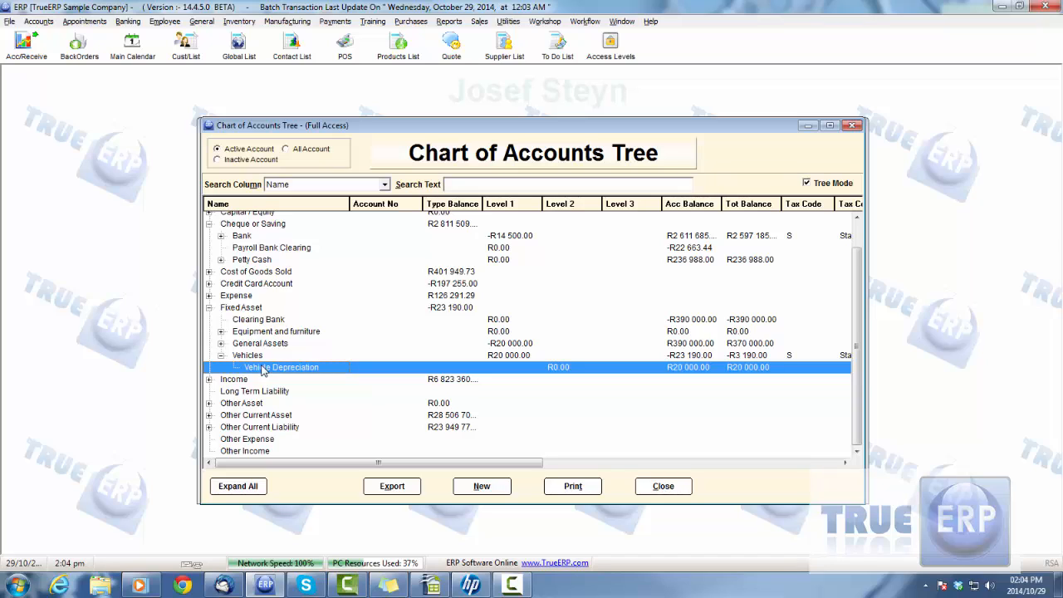
- Compare the Bank and Clearing Bank accounts, expand Equipment and furniture and General Assets, and close the chart of accounts
left_click(262, 238)
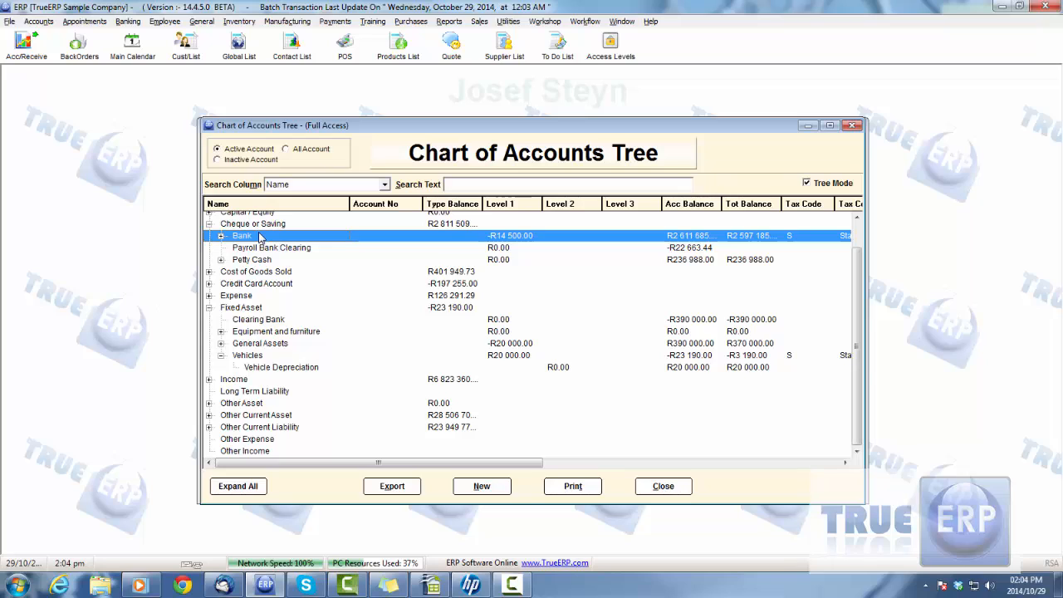
left_click(249, 308)
left_click(252, 321)
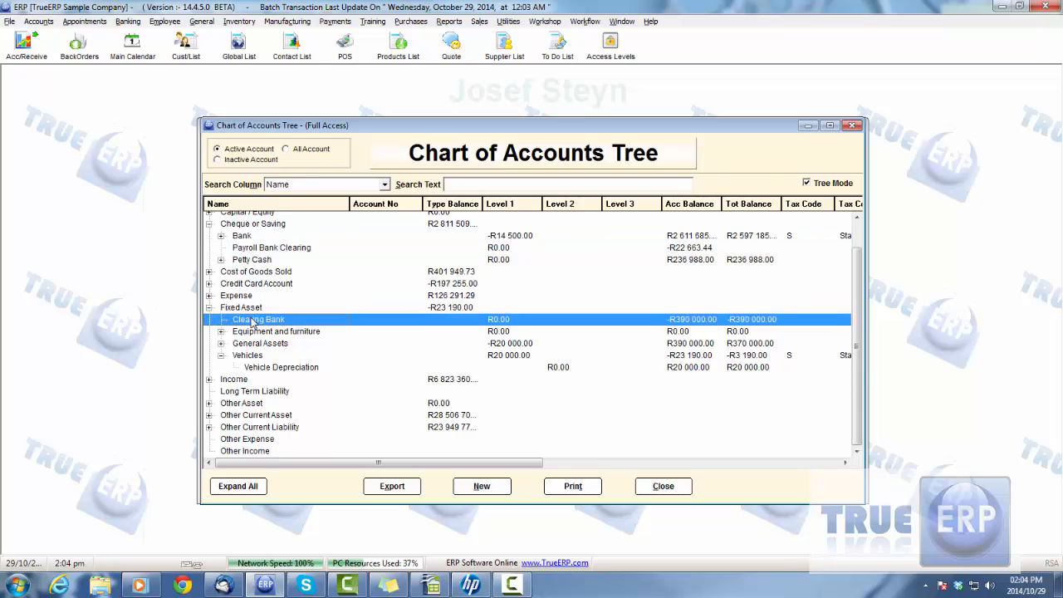
left_click(221, 332)
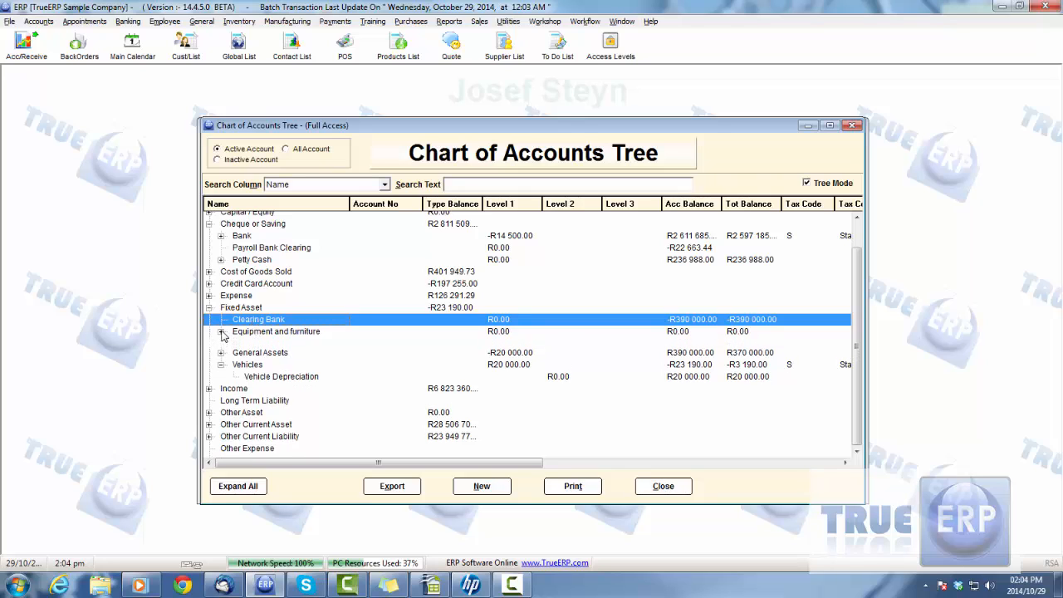
left_click(221, 354)
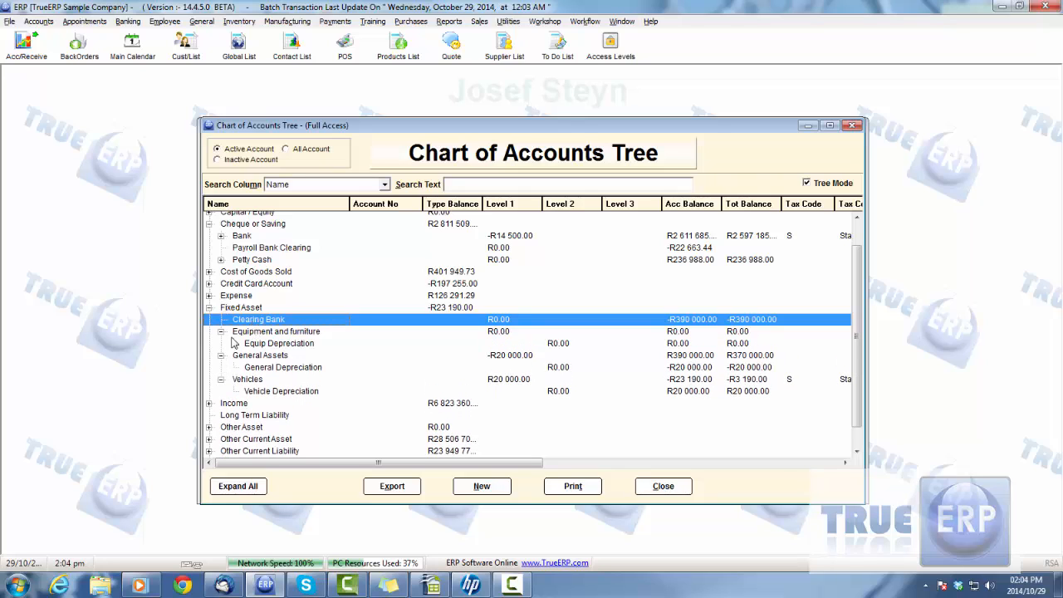
left_click(669, 494)
- View the Car entry and a blank new entry in the fixed asset types list, and close both without saving along with the list
left_click(276, 280)
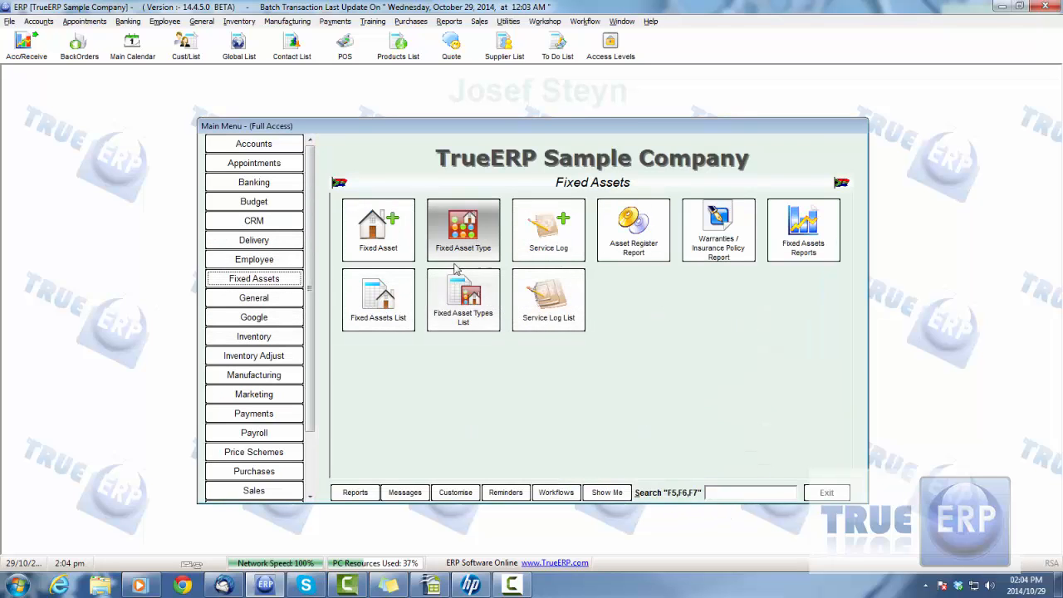
left_click(461, 306)
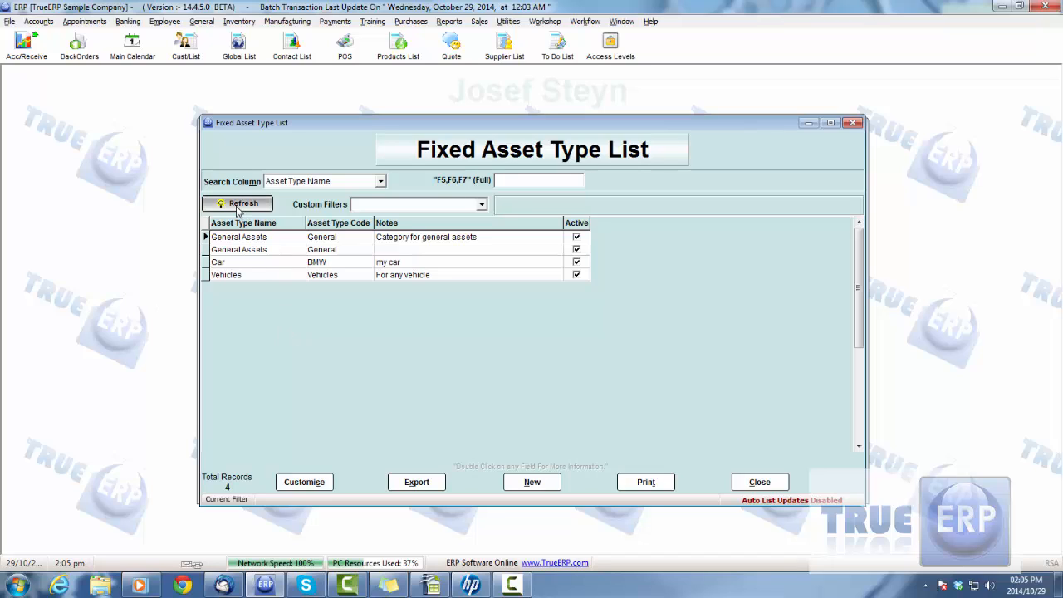
double_click(256, 265)
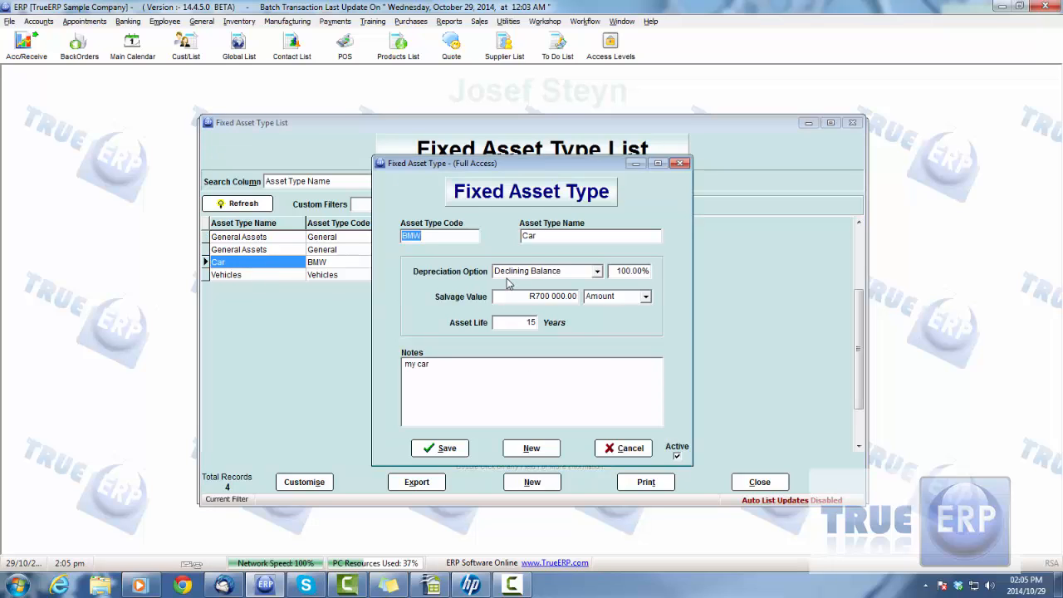
left_click(625, 448)
left_click(530, 486)
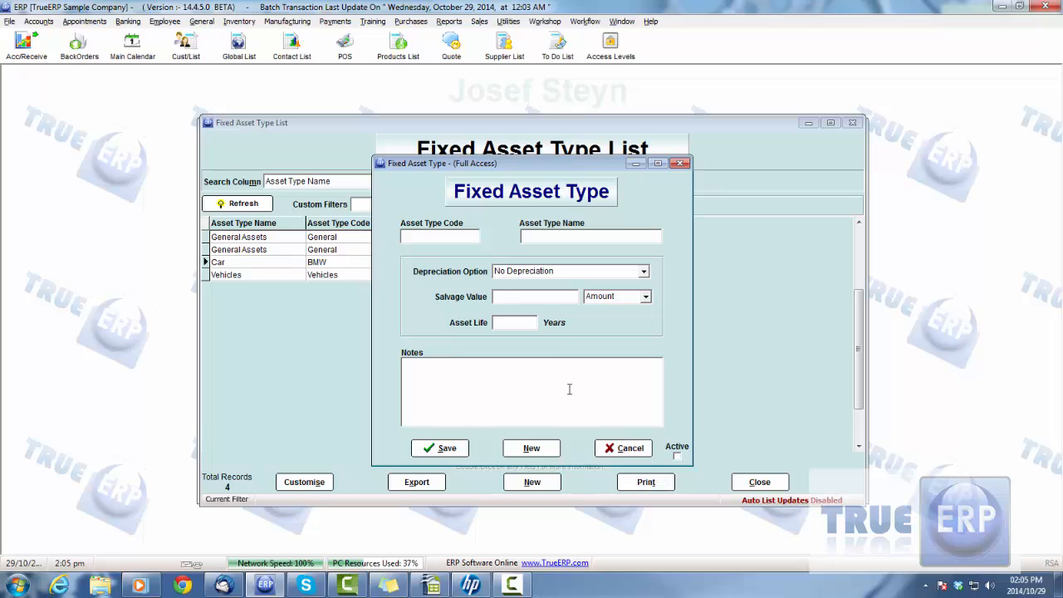
left_click(631, 447)
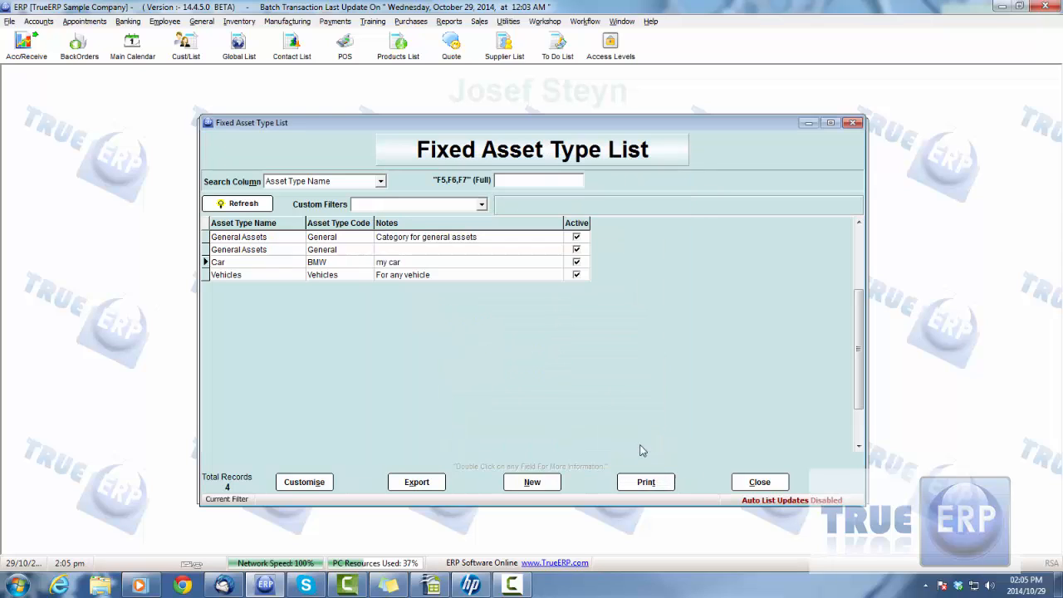
left_click(739, 481)
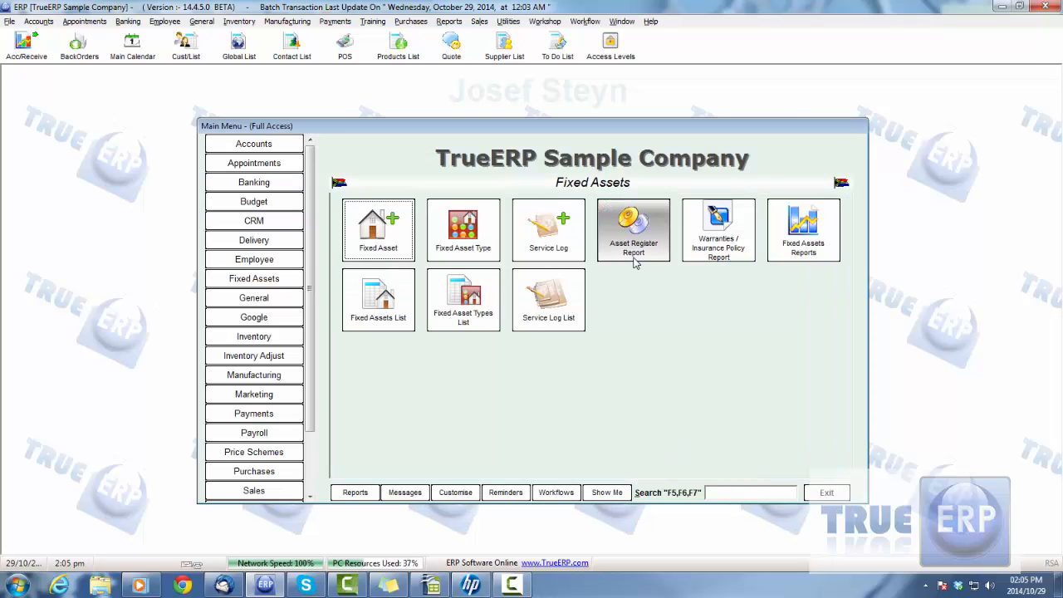
- Start a new fixed asset record and set its date of purchase to 29/07/2010
left_click(371, 232)
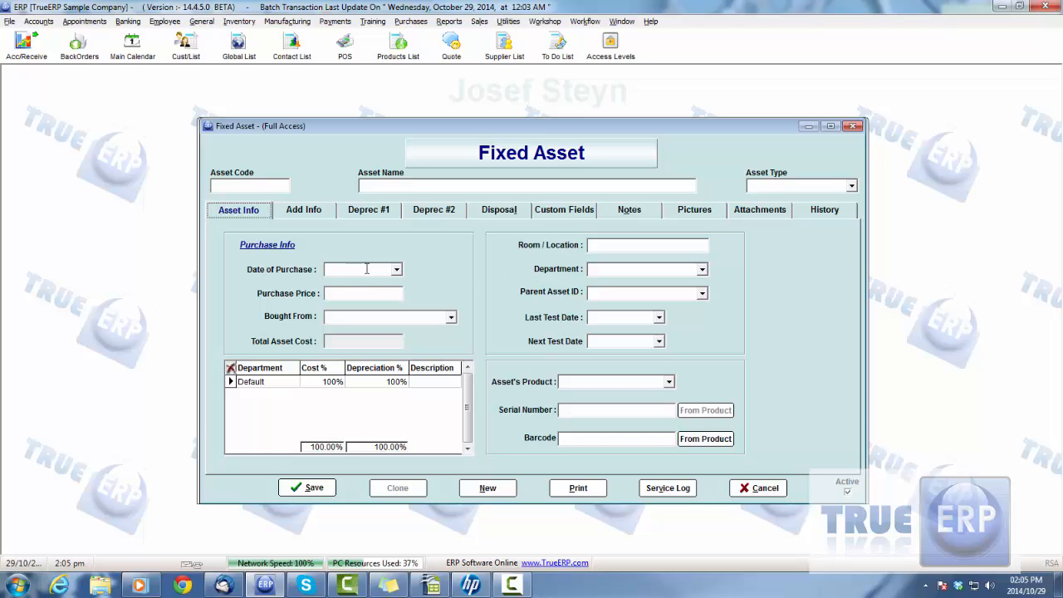
left_click(396, 270)
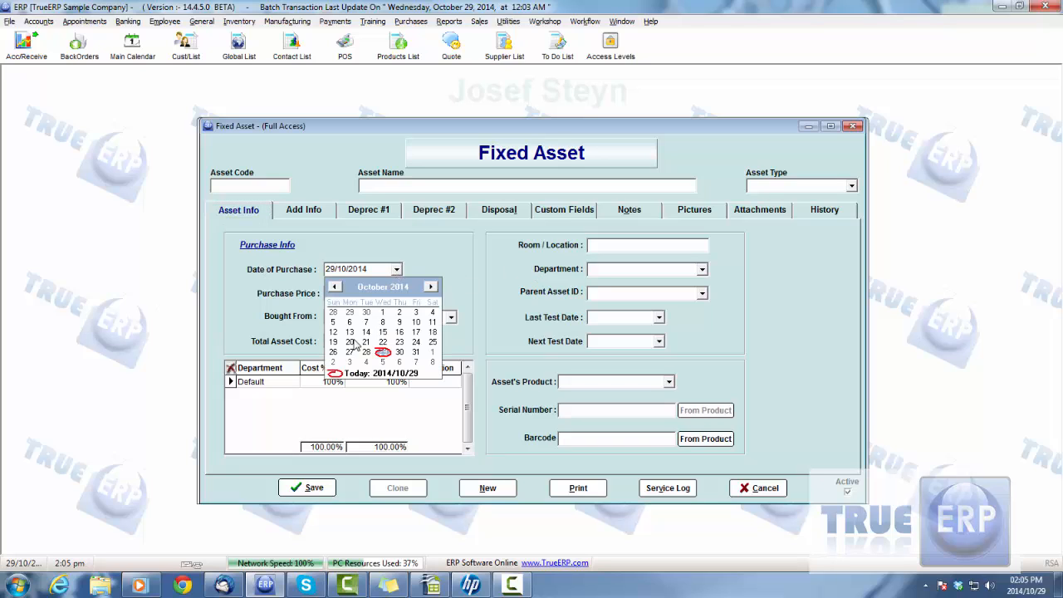
left_click(334, 287)
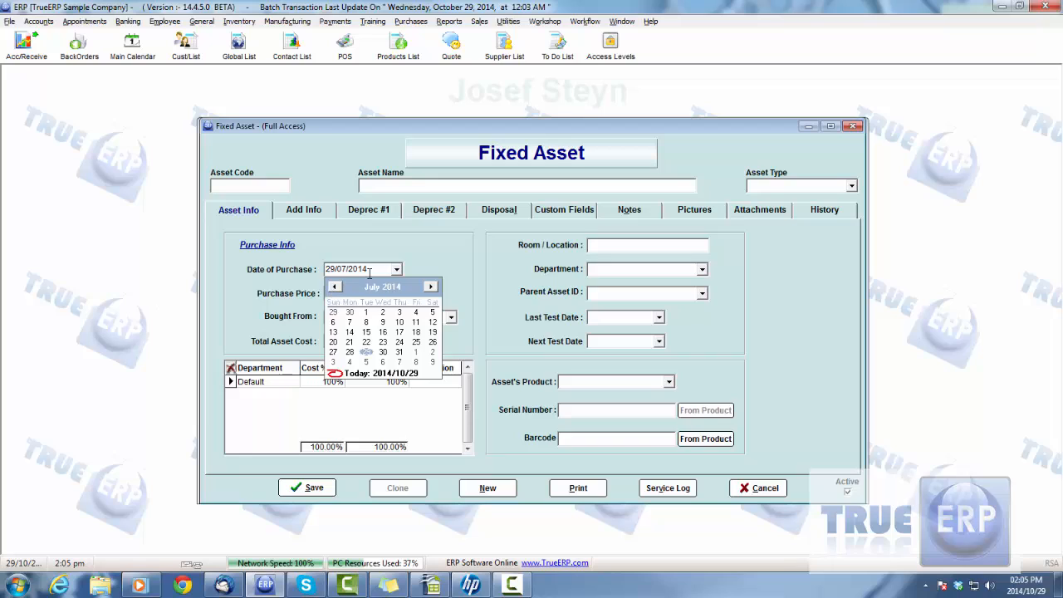
left_click(360, 269)
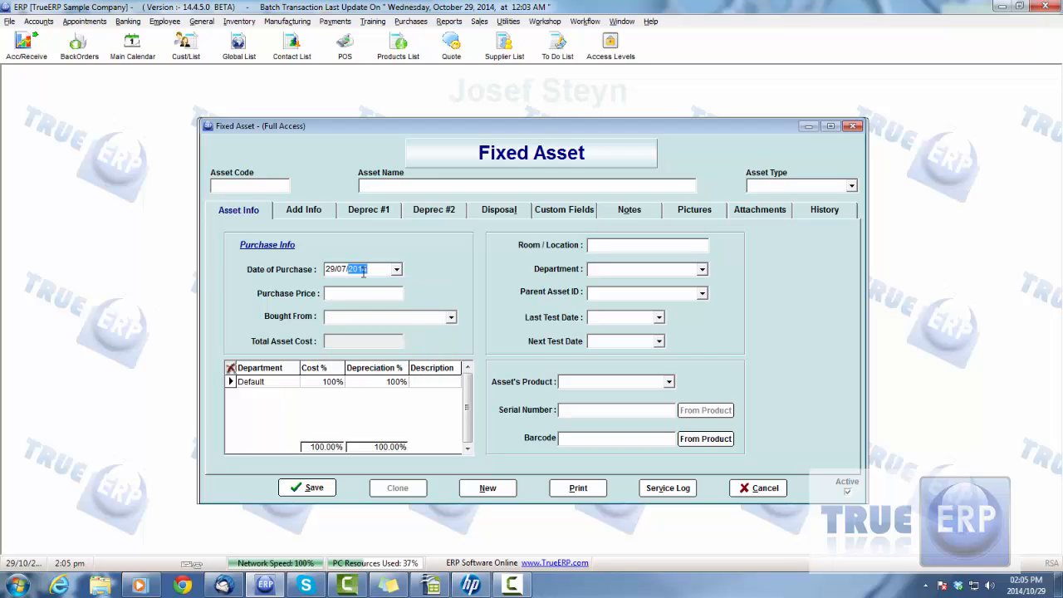
type("2010")
- Set the asset's purchase price to 100000 and choose Opel as the supplier it was bought from
left_click(350, 293)
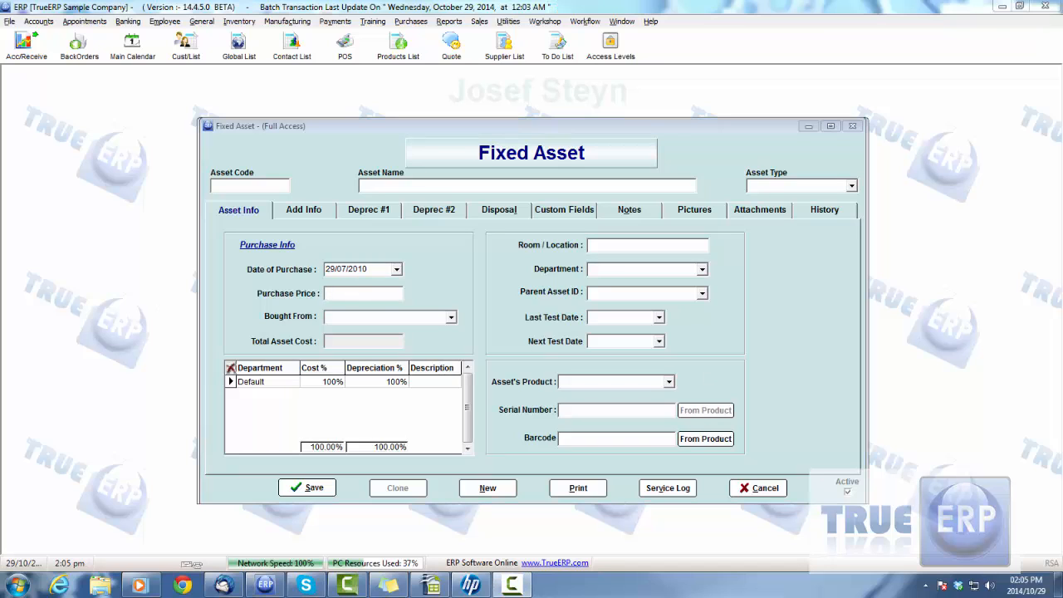
left_click(332, 293)
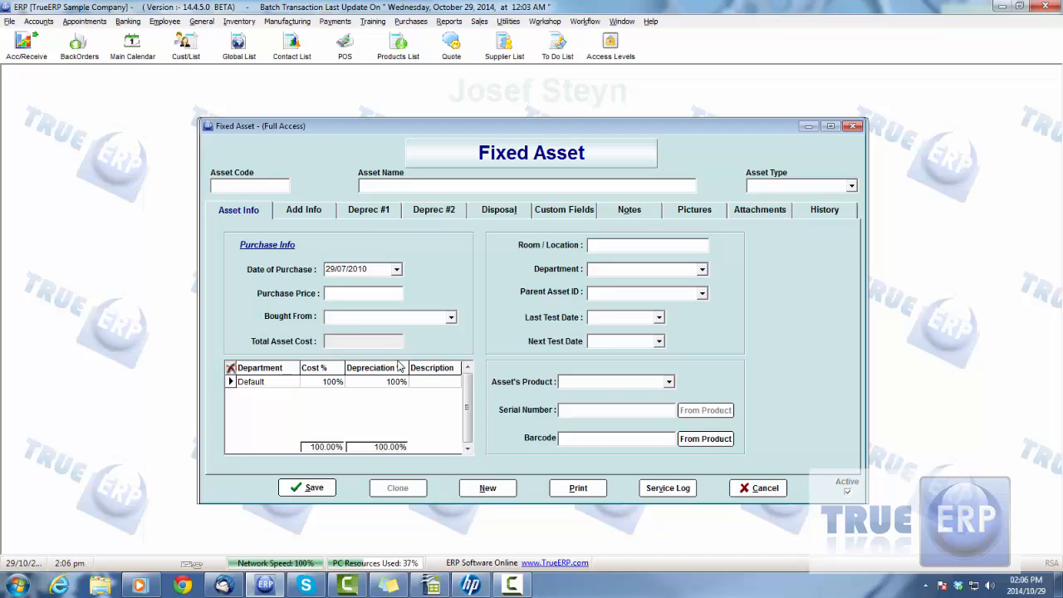
type("100000")
left_click(410, 317)
left_click(453, 319)
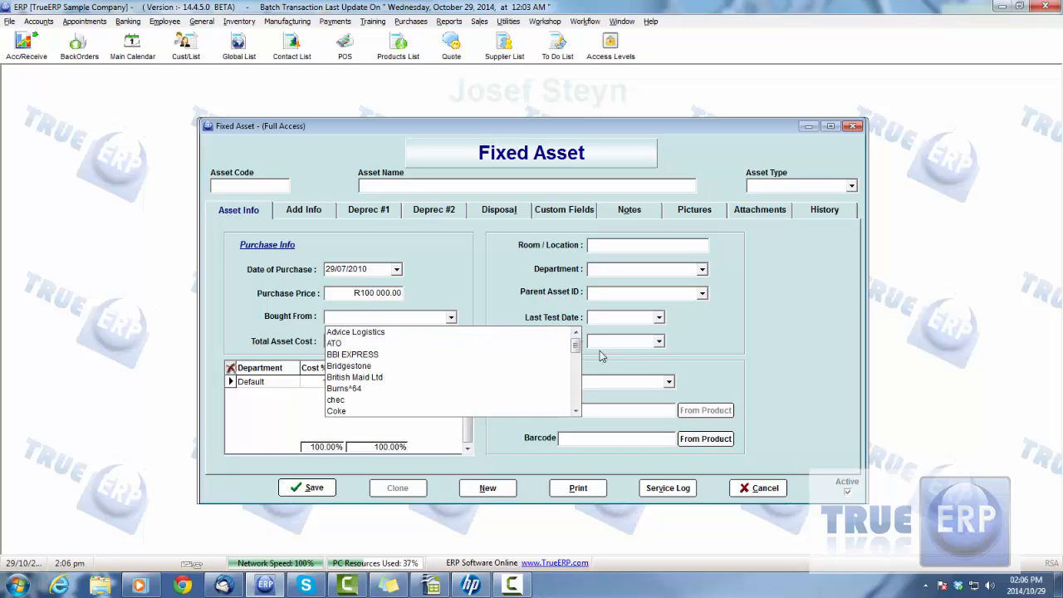
left_click_drag(576, 343, 577, 375)
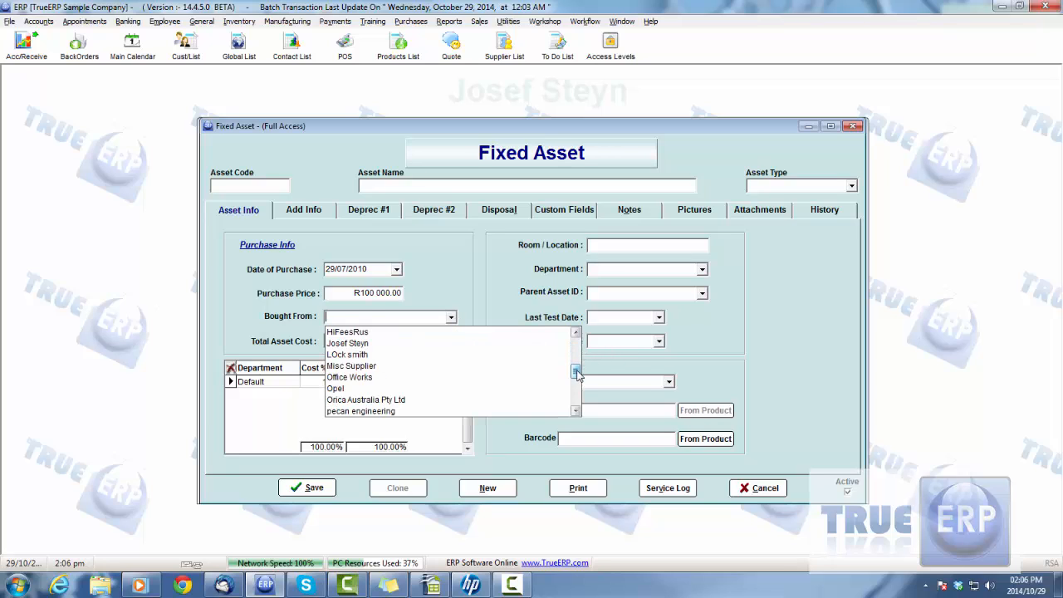
left_click(370, 388)
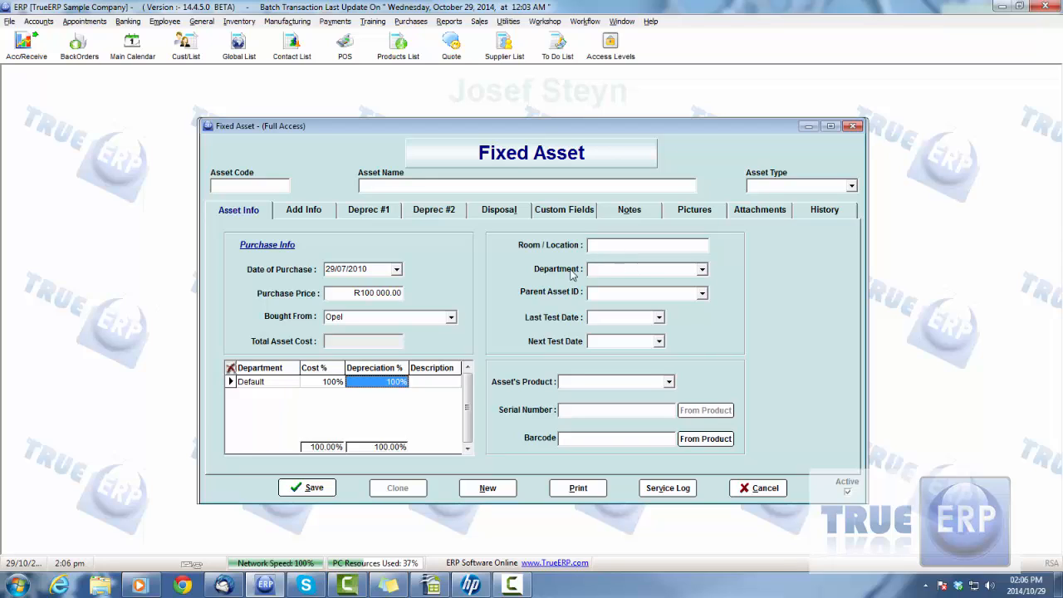
- Assign the new asset to the Default department and look through the available parent assets
left_click(702, 271)
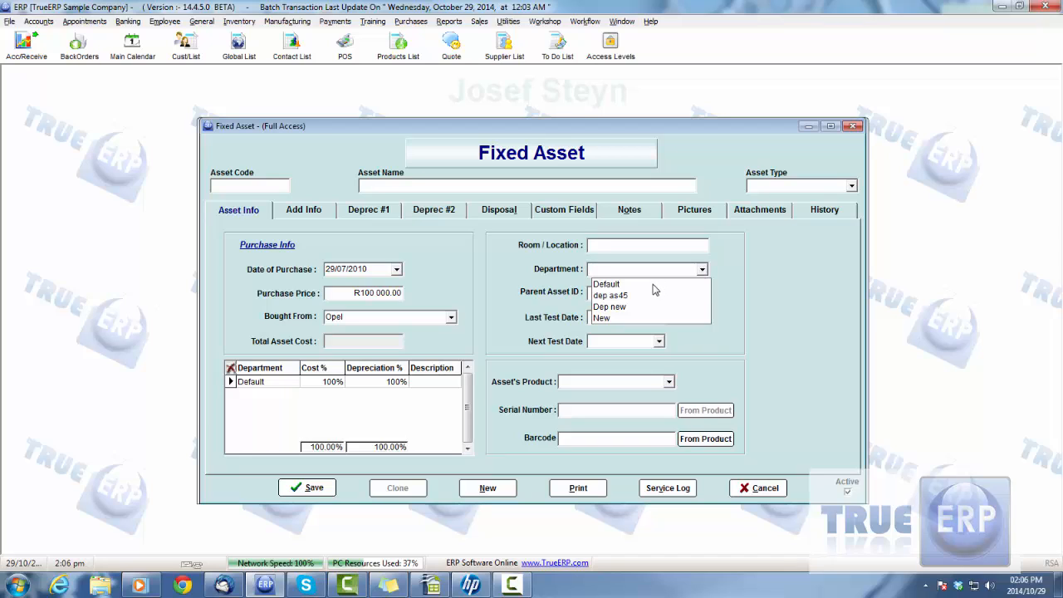
left_click(621, 284)
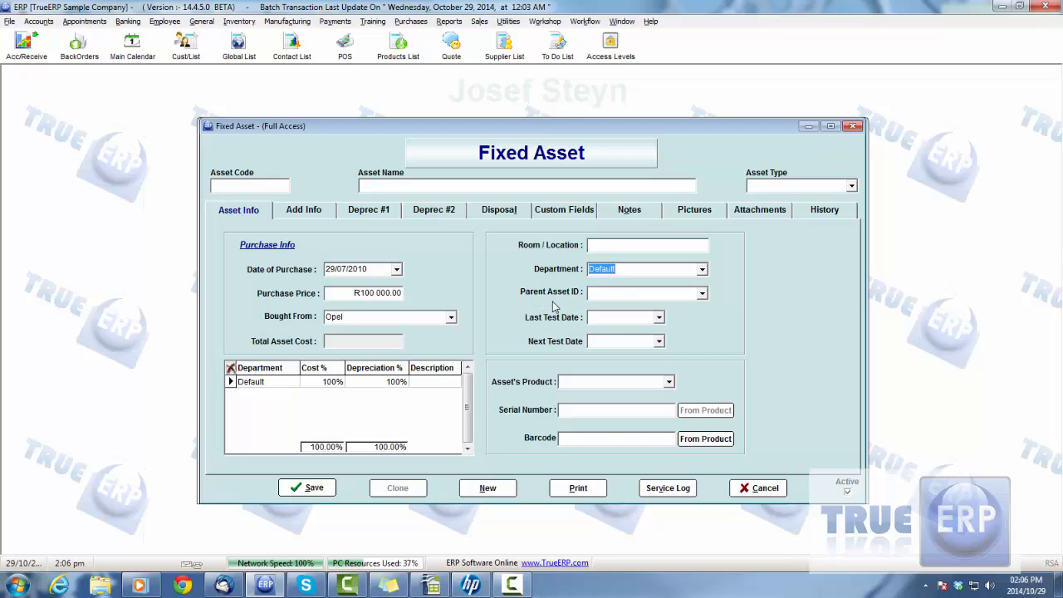
left_click(701, 293)
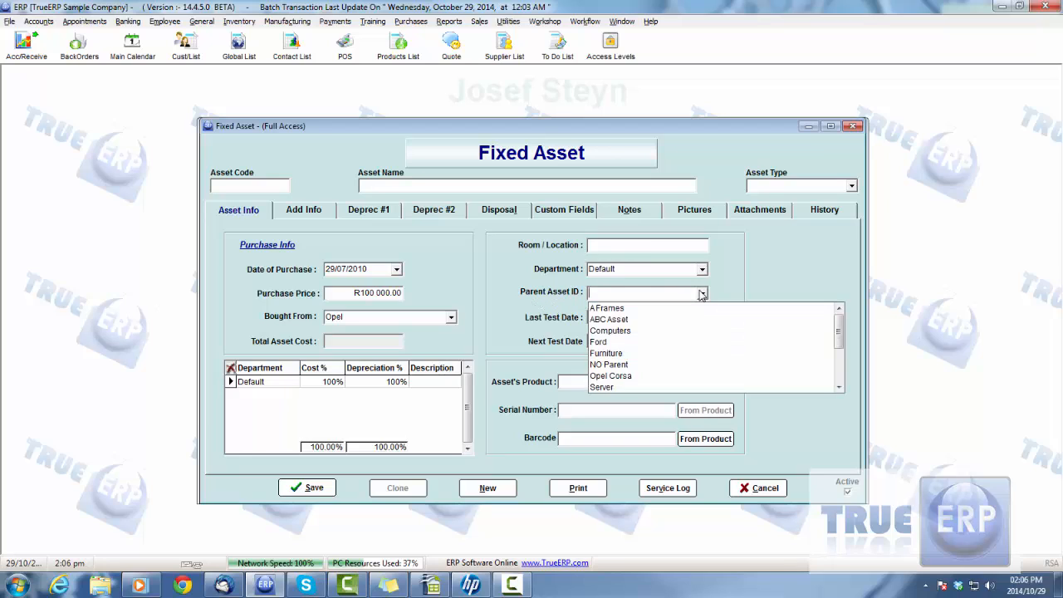
left_click(702, 293)
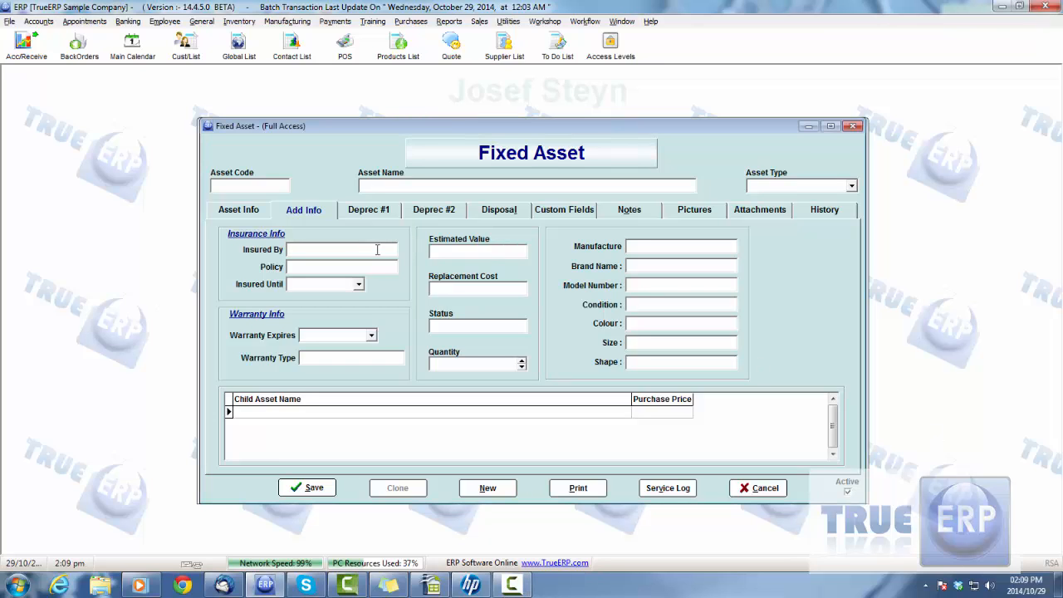
- Fill in the asset's insurance details with Discovery as insurer, the policy number, and 29/10/2024 as the insured-until date
type("Discovery")
left_click(304, 264)
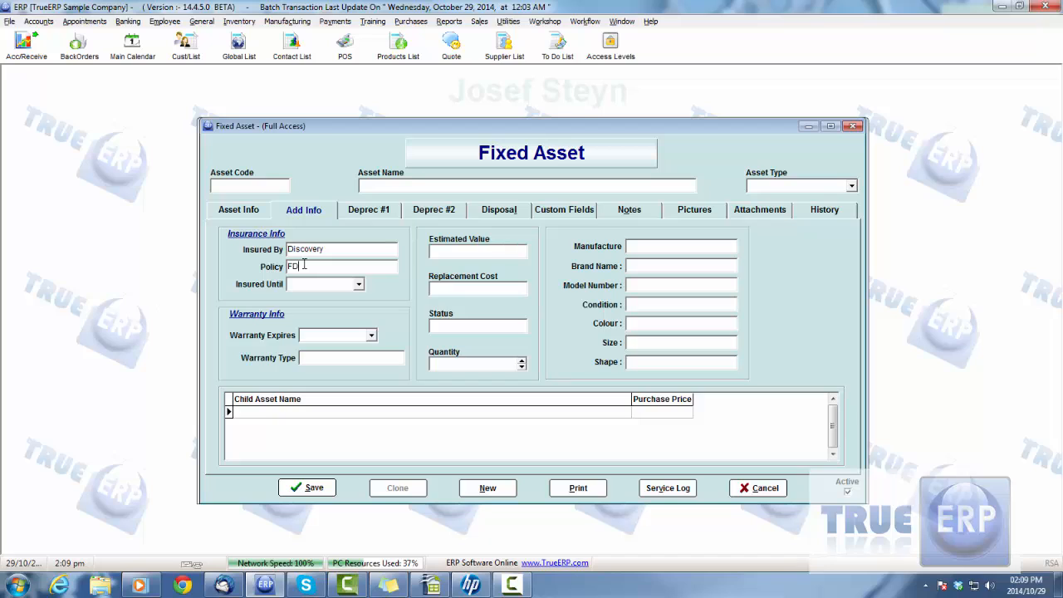
left_click(359, 286)
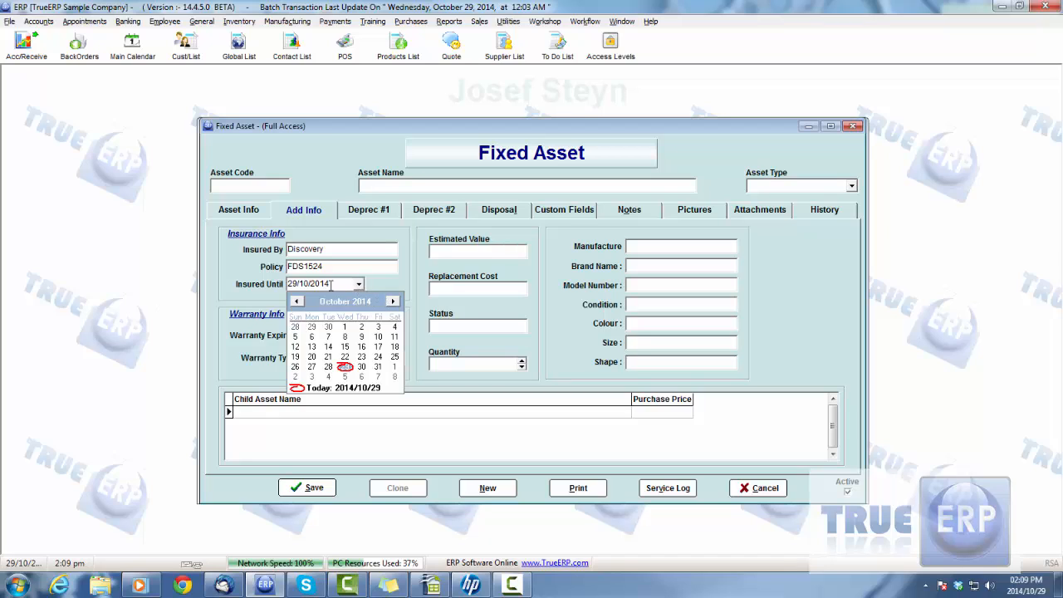
left_click(331, 285)
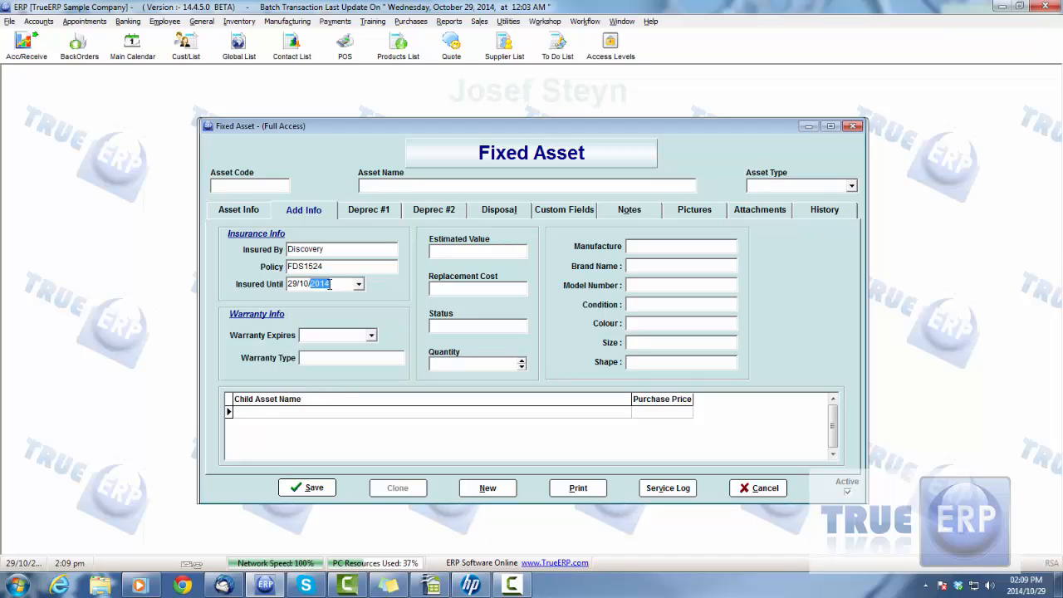
type("2024")
- Set the warranty expiry to 29/10/2016 and enter Hatch as the asset's size and shape
left_click(328, 332)
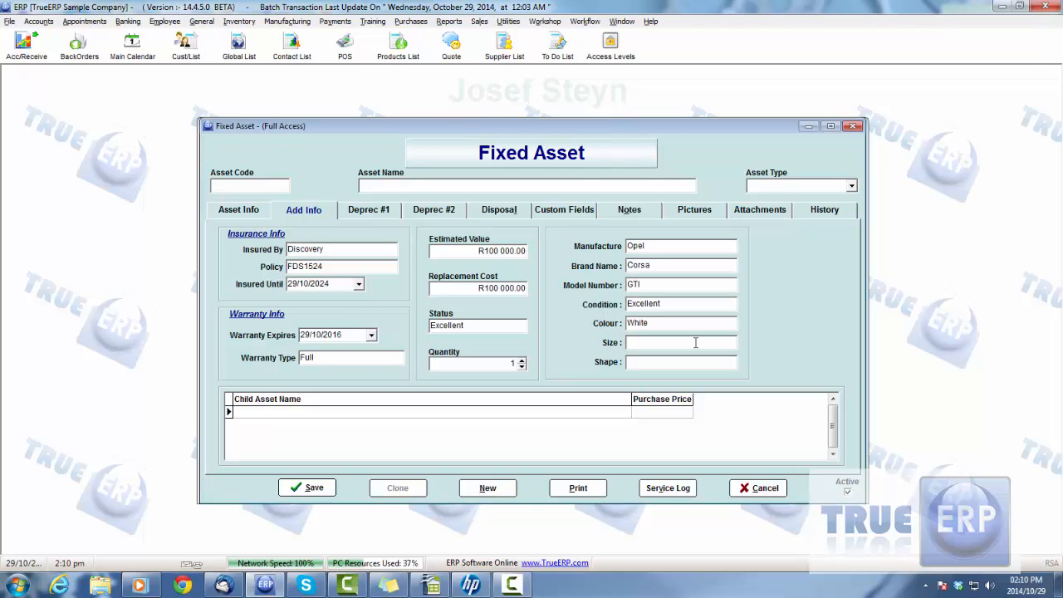
type("HatchHatch")
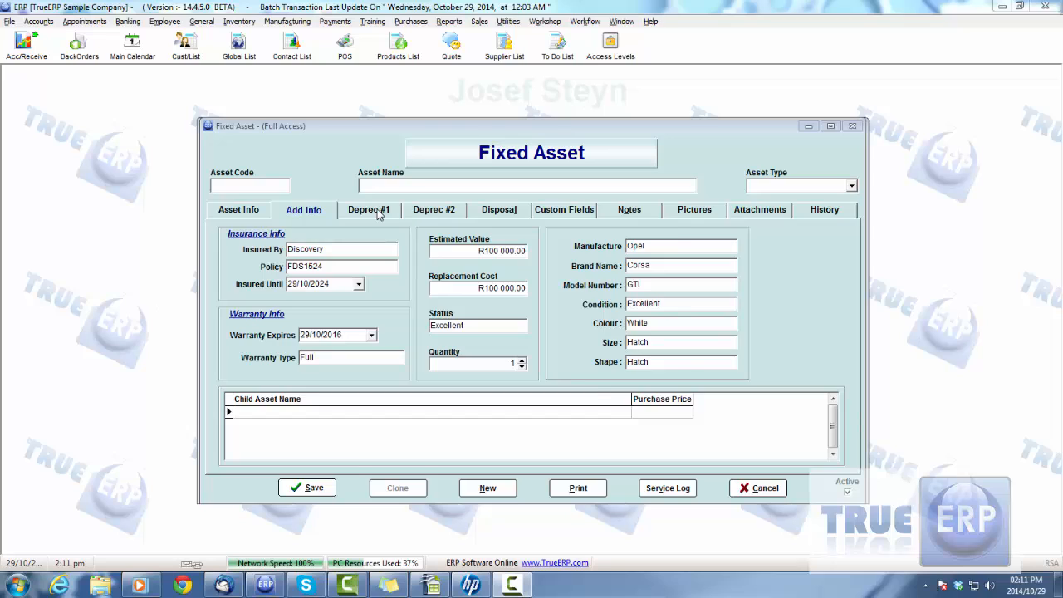
- Review both depreciation pages and the accounts available for the fixed asset cost and bank accounts
left_click(379, 214)
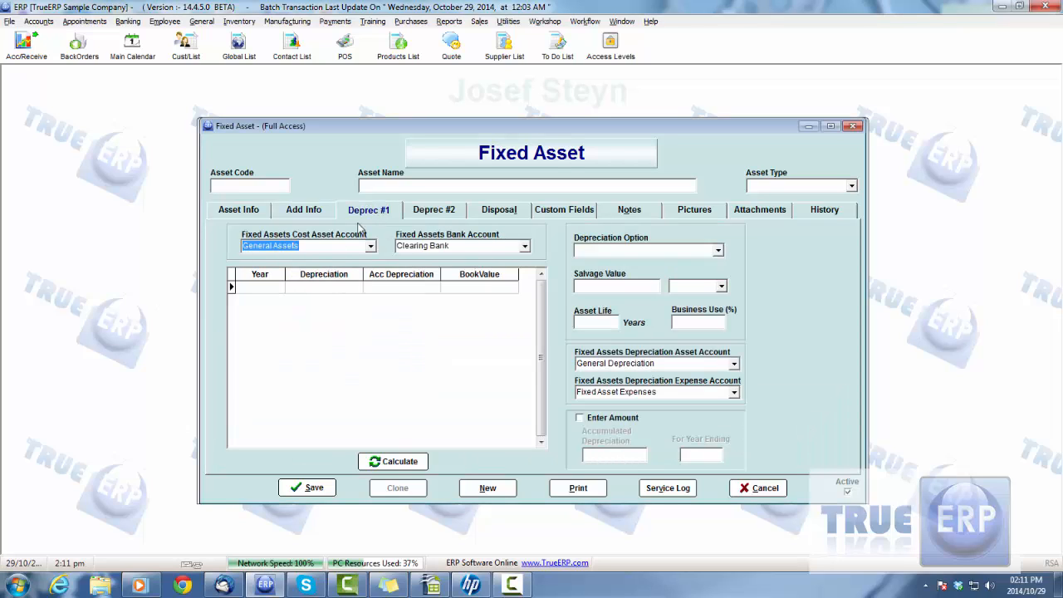
left_click(449, 212)
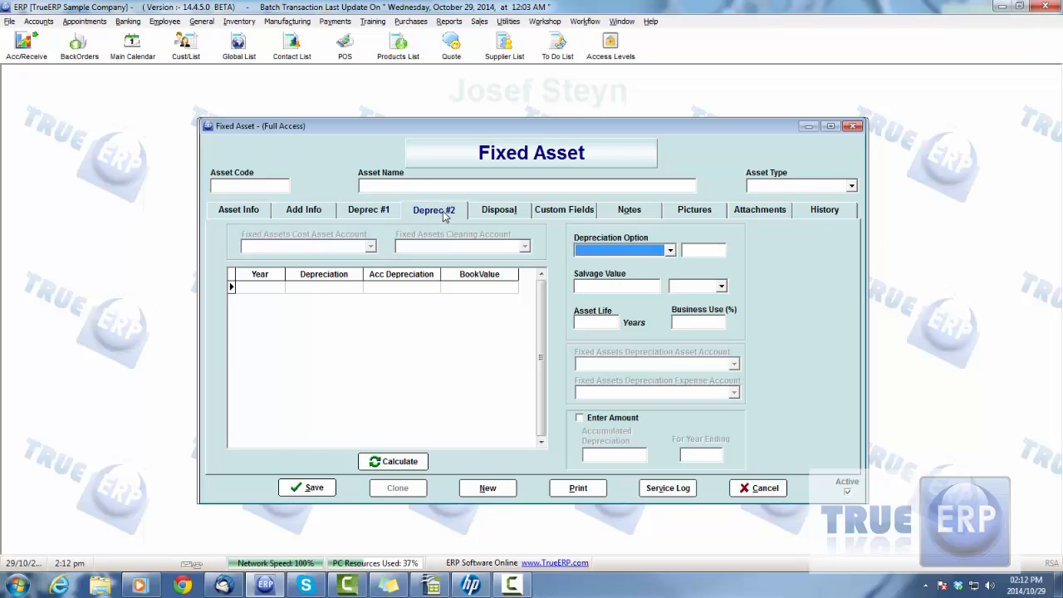
left_click(373, 209)
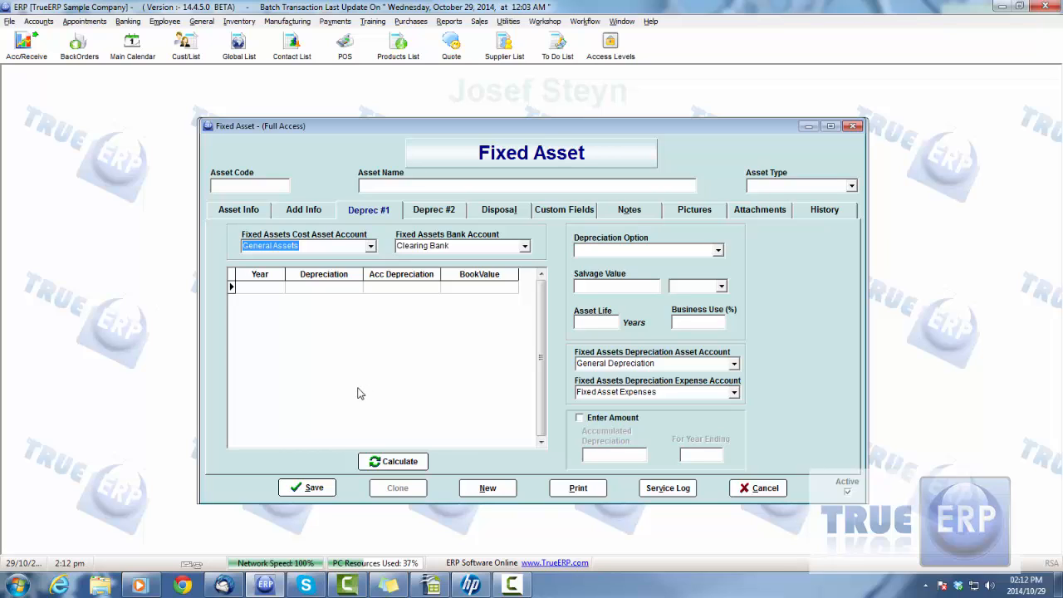
left_click(371, 247)
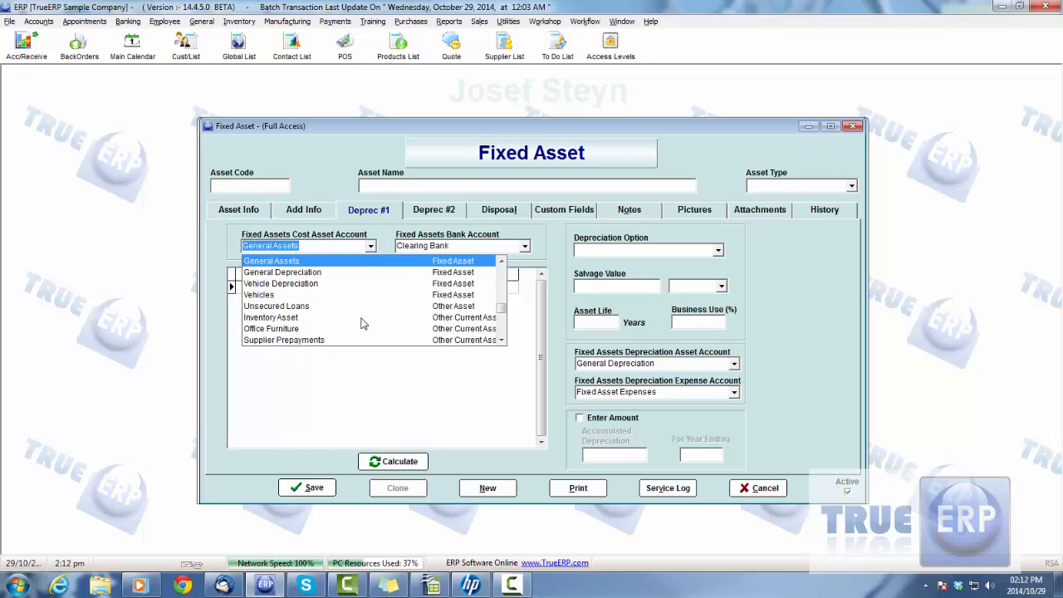
left_click(371, 247)
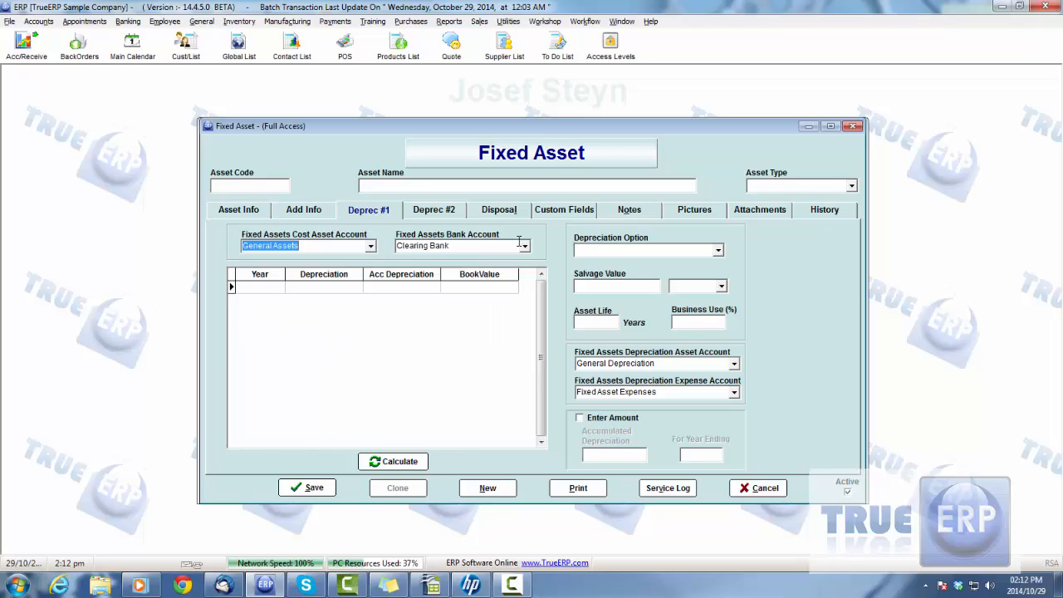
left_click(525, 247)
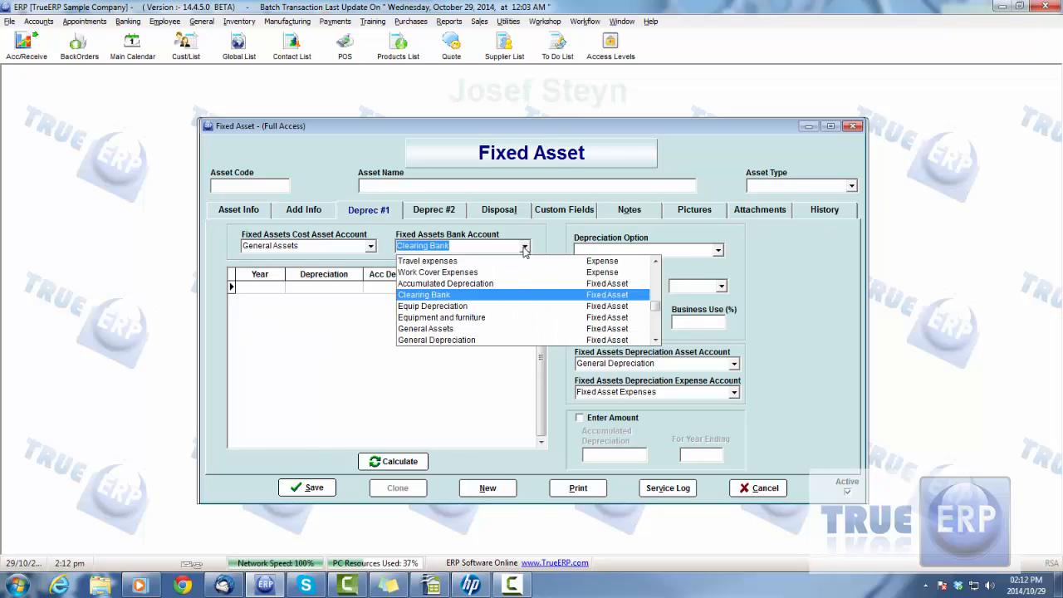
left_click(525, 247)
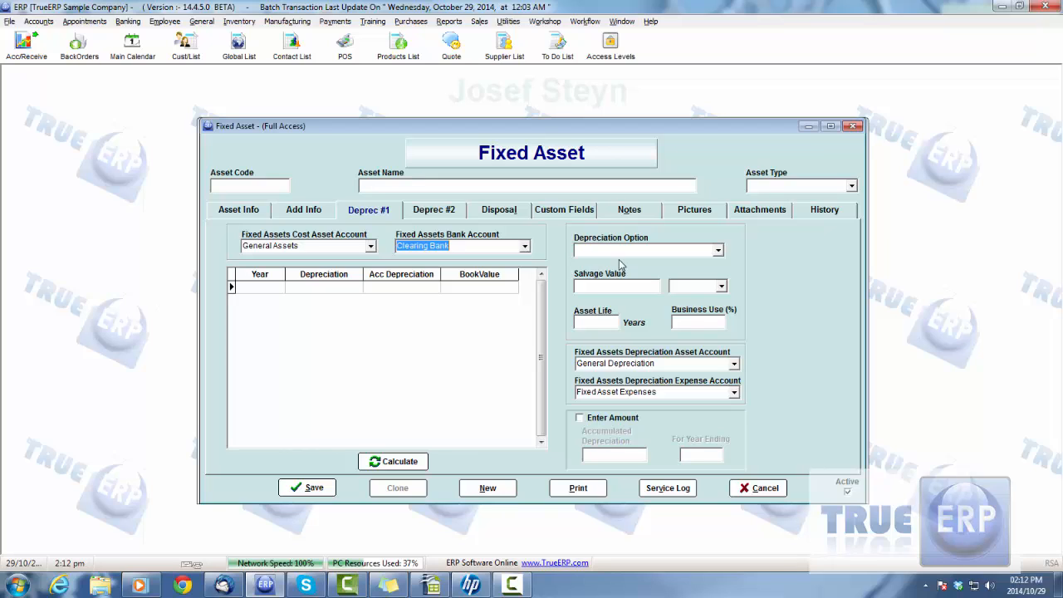
- Choose Declining Balance as the asset's depreciation option on the first depreciation page, with a 200% rate
left_click(717, 249)
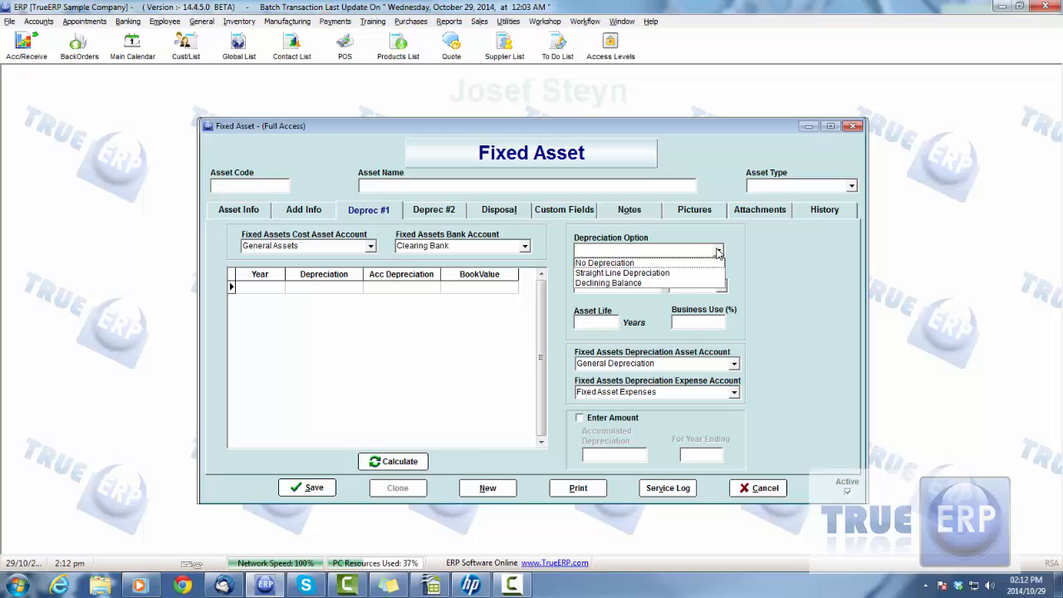
left_click(649, 284)
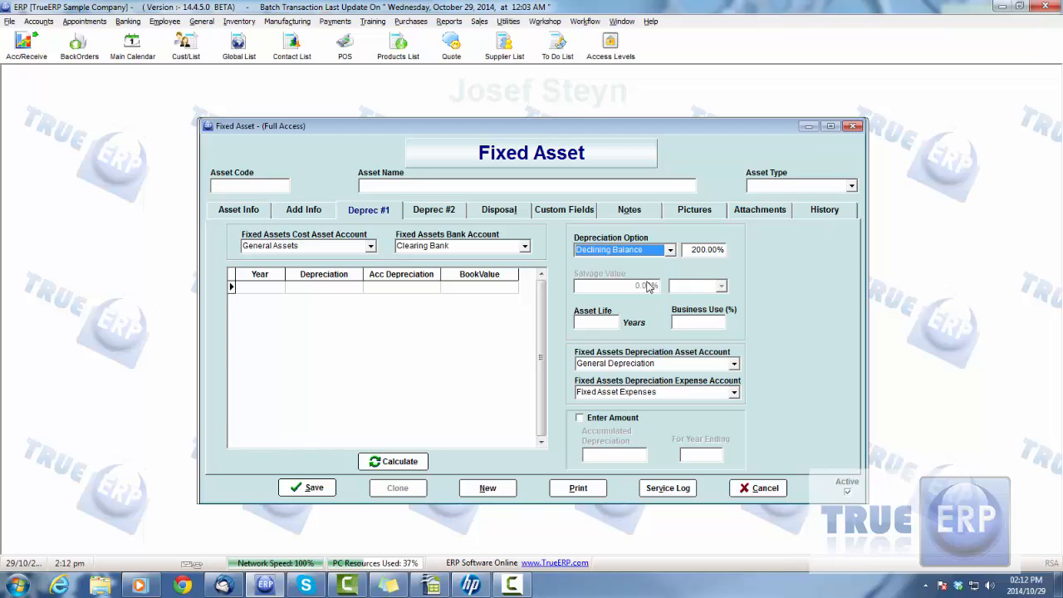
left_click(695, 251)
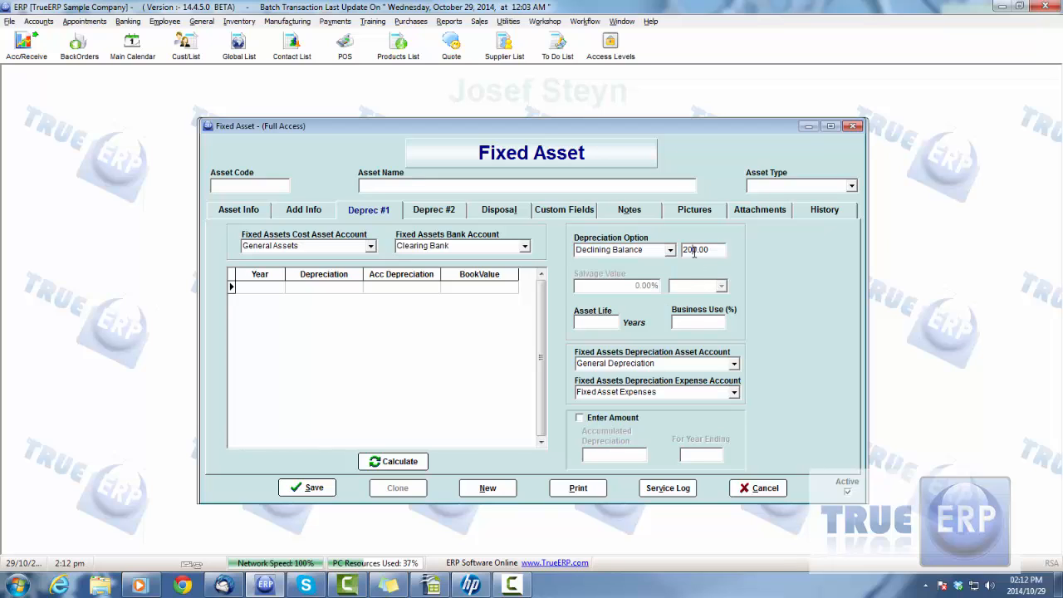
left_click_drag(722, 249, 666, 249)
left_click(710, 249)
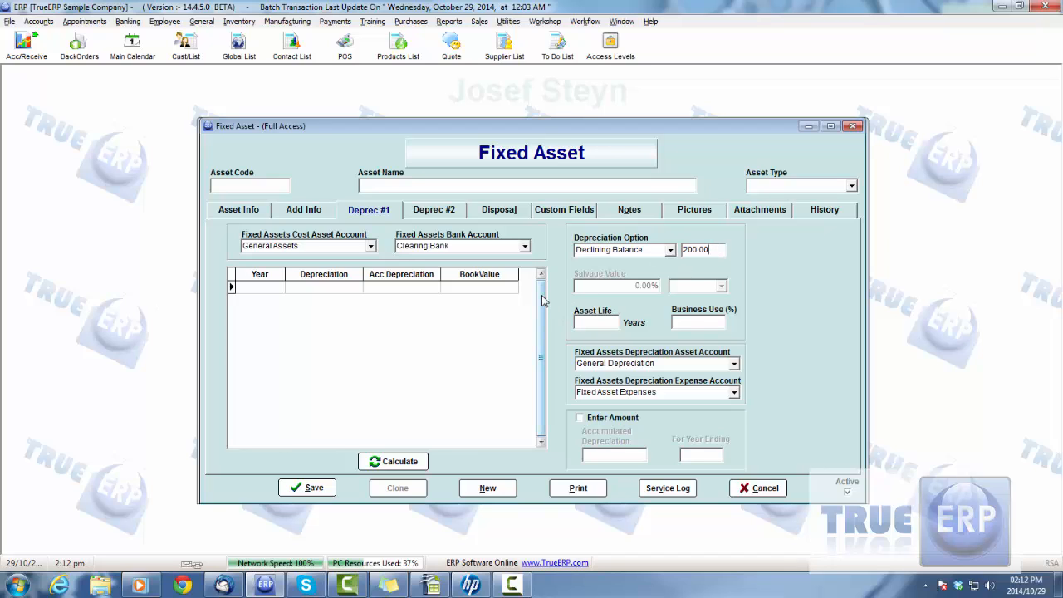
- Set the asset life to 10 years and the business use to 100%
left_click(594, 321)
left_click(686, 324)
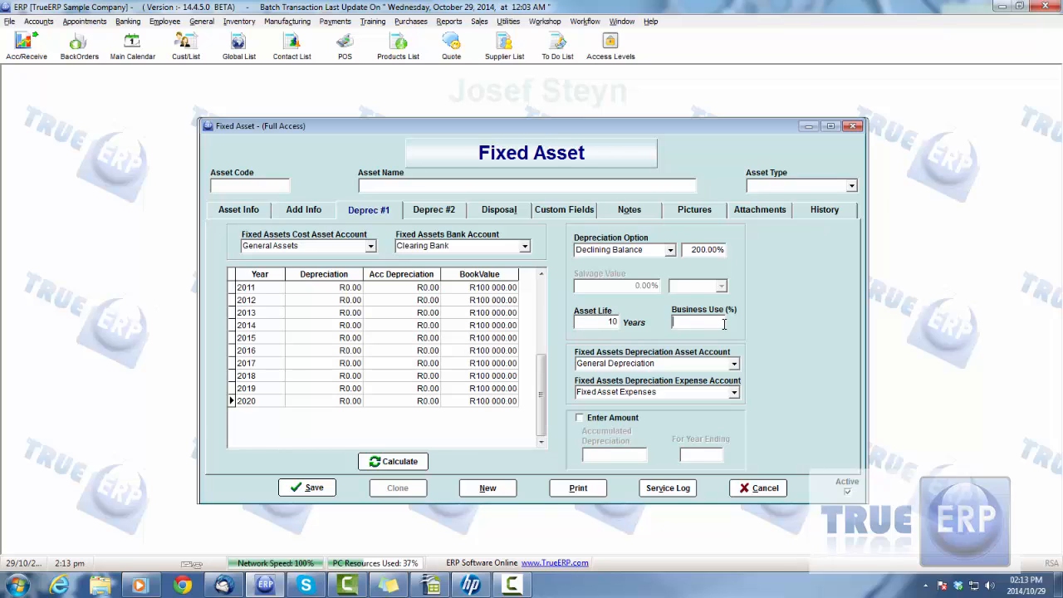
left_click(687, 369)
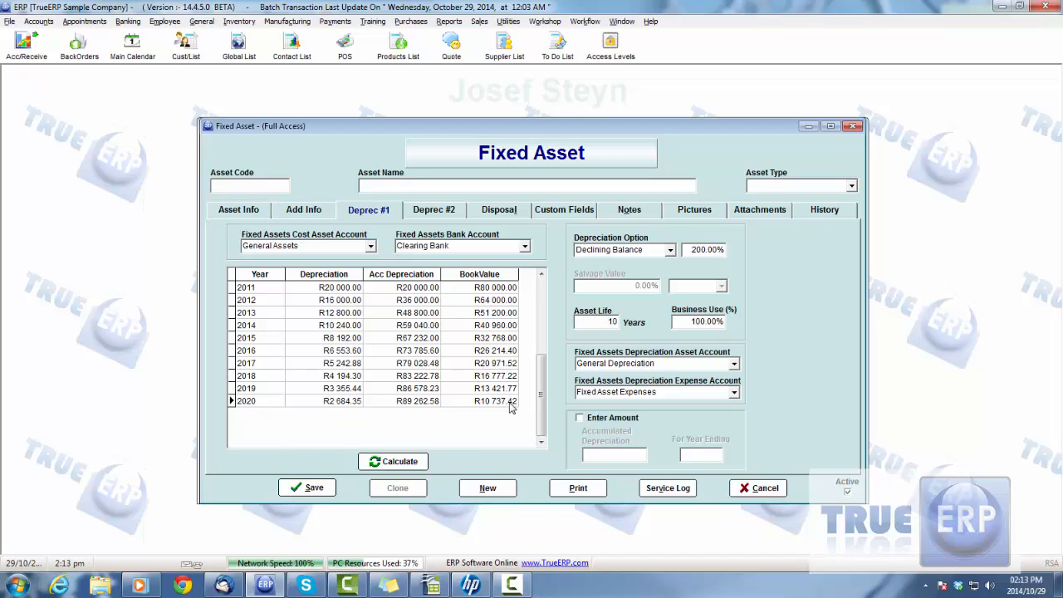
key("F10")
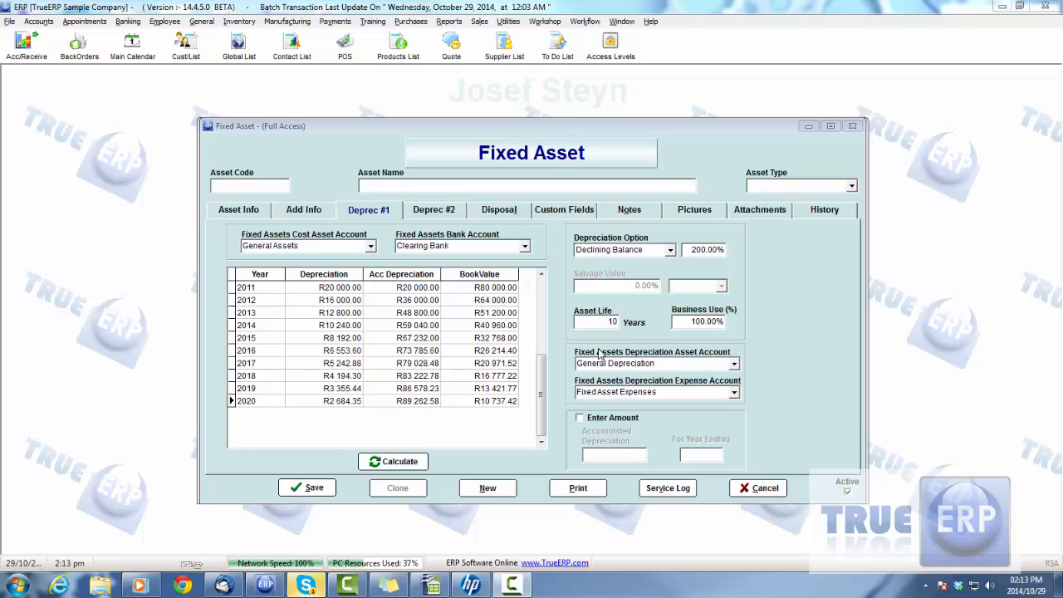
- Change the depreciation asset account to Vehicle Depreciation and recalculate the depreciation schedule
left_click(735, 363)
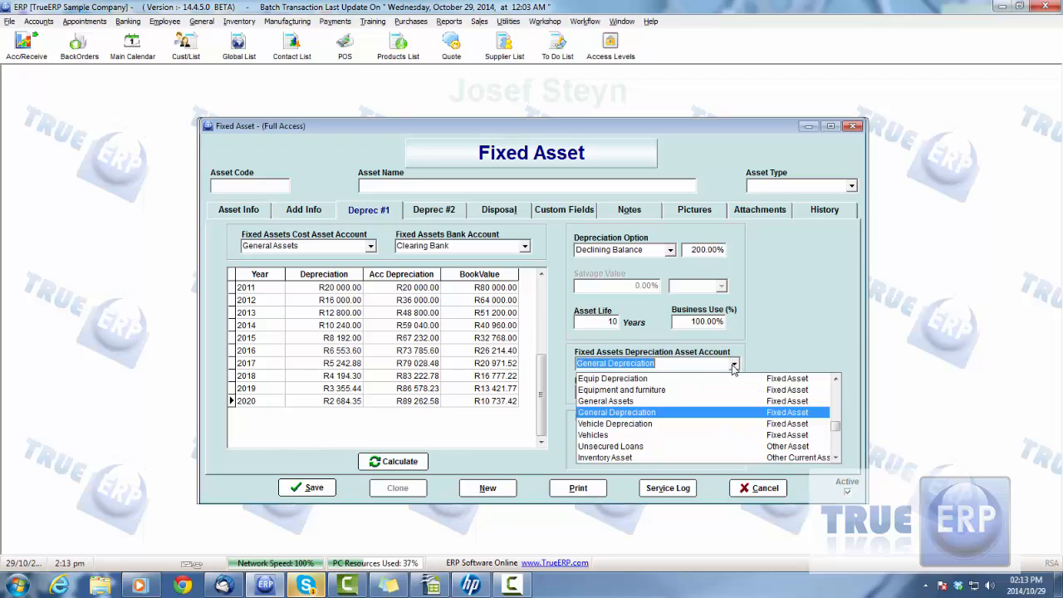
left_click(645, 424)
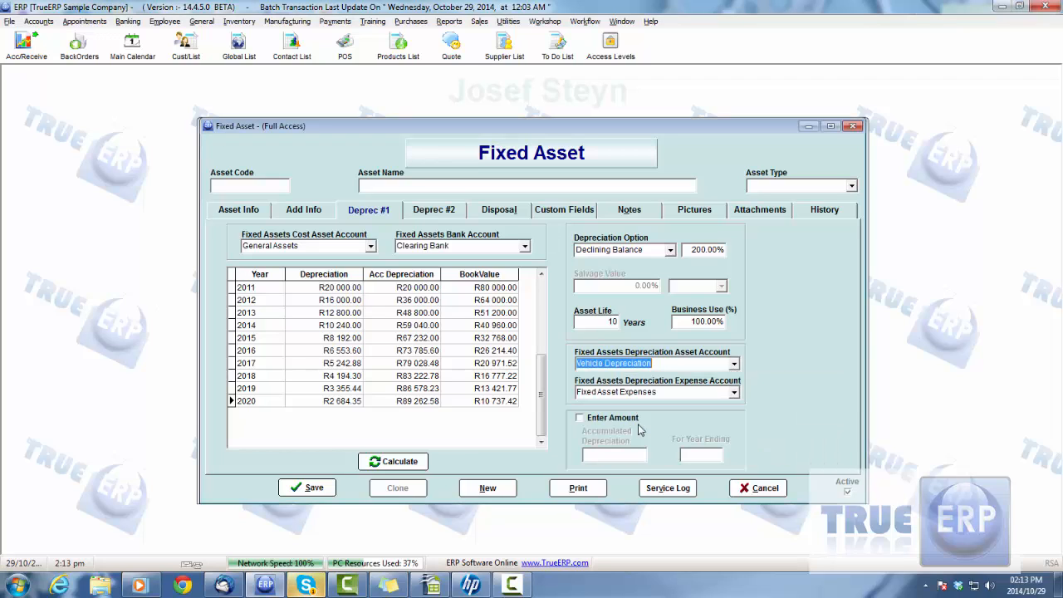
left_click(388, 462)
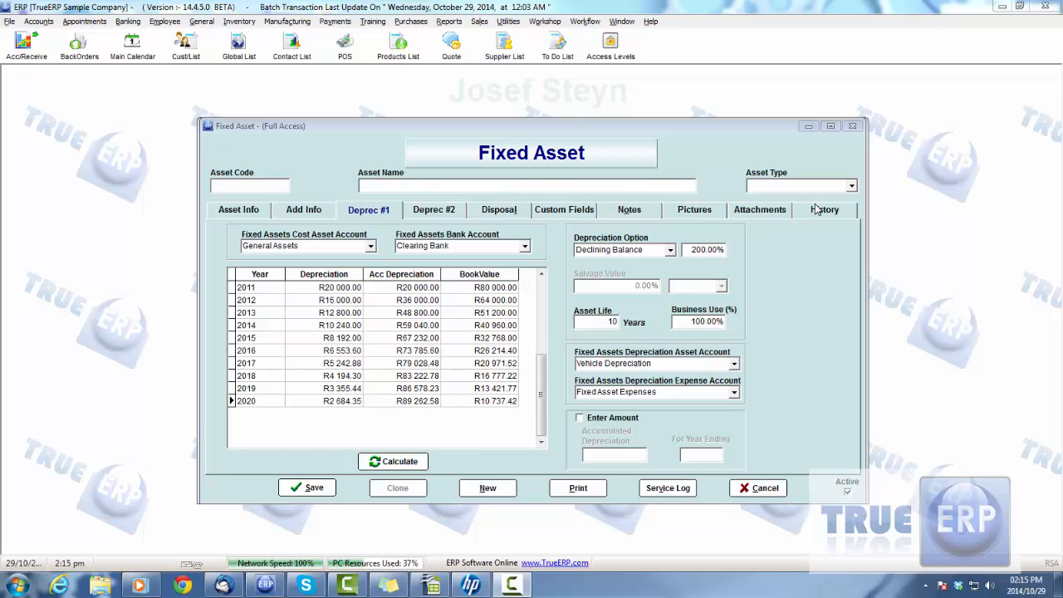
- Check the completed asset pages and enter asset code 1562 and asset name Opel GTI
left_click(305, 214)
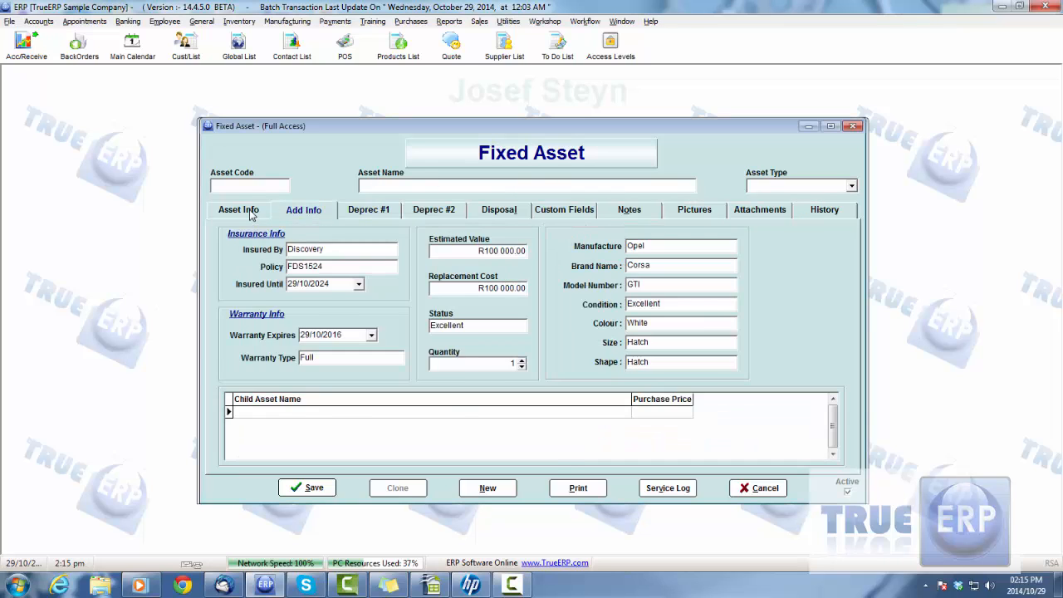
left_click(254, 214)
left_click(299, 212)
left_click(372, 213)
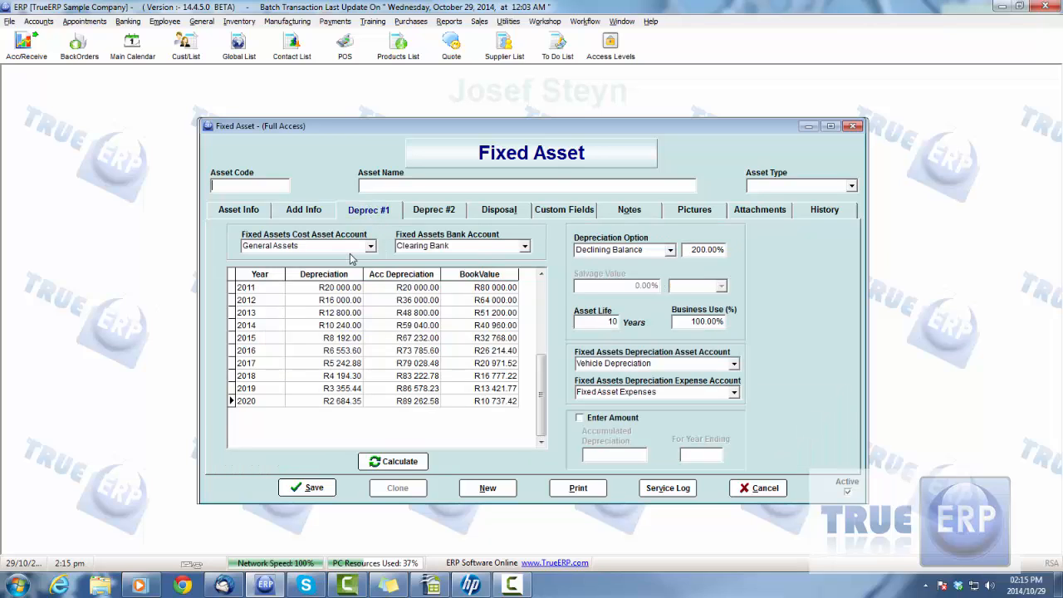
left_click(255, 187)
type("1562")
type("Opel GTI")
- Set the asset type to Vehicles and save the fixed asset record
left_click(851, 186)
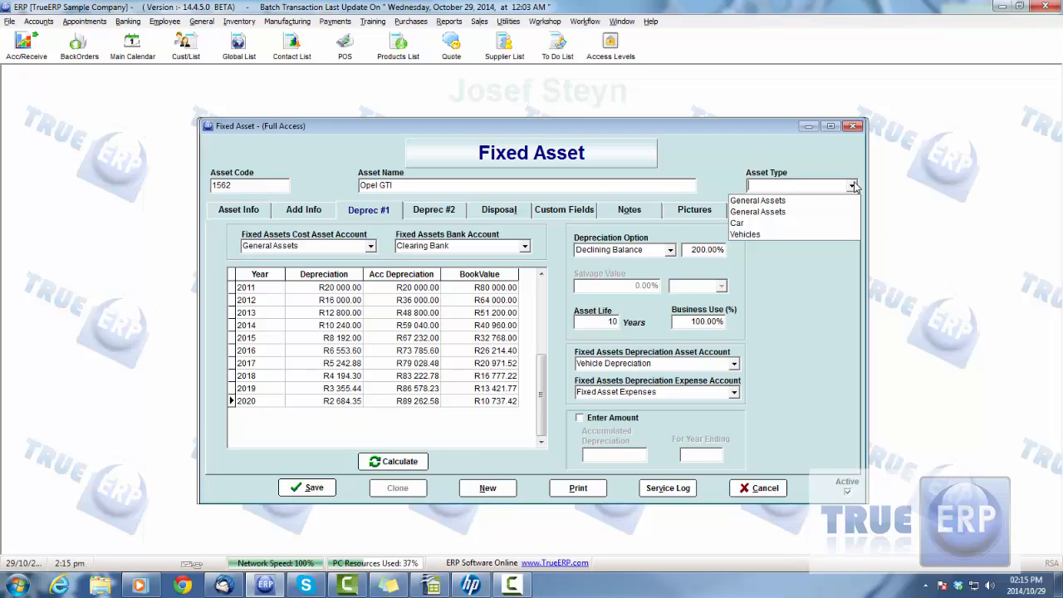
left_click(750, 235)
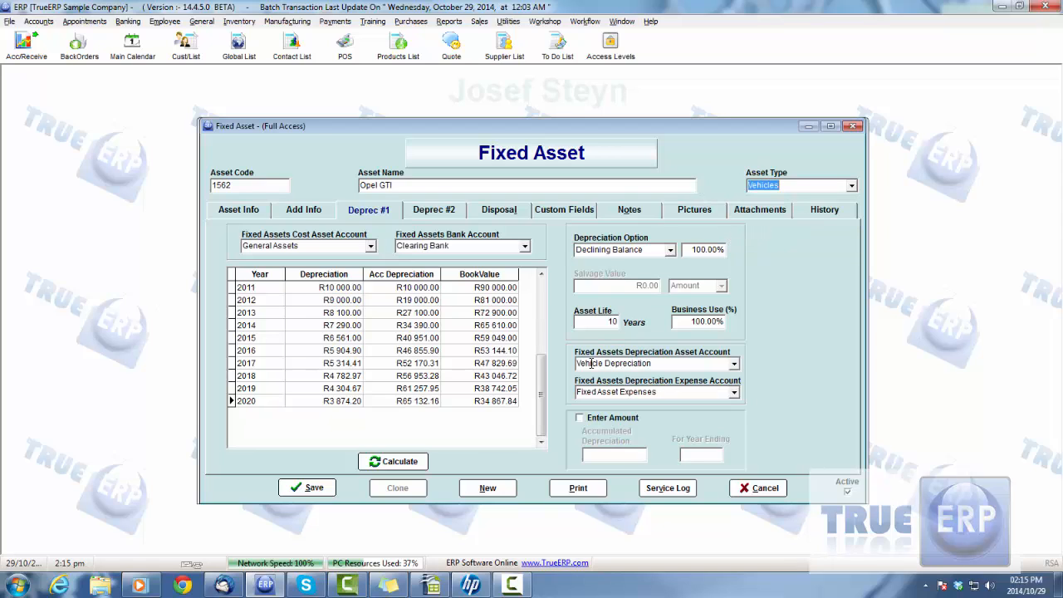
left_click(544, 372)
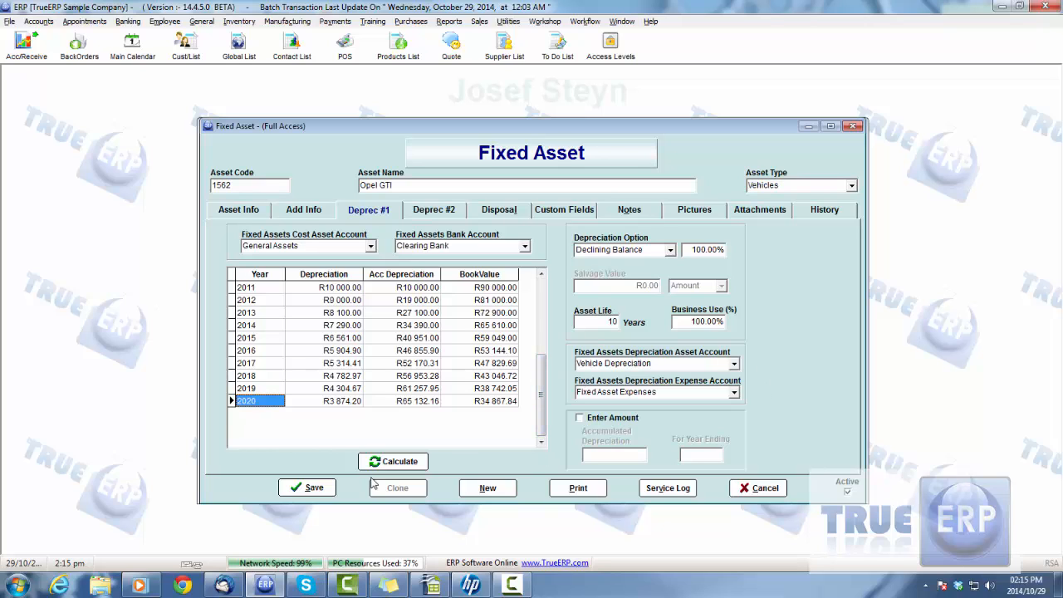
left_click(313, 489)
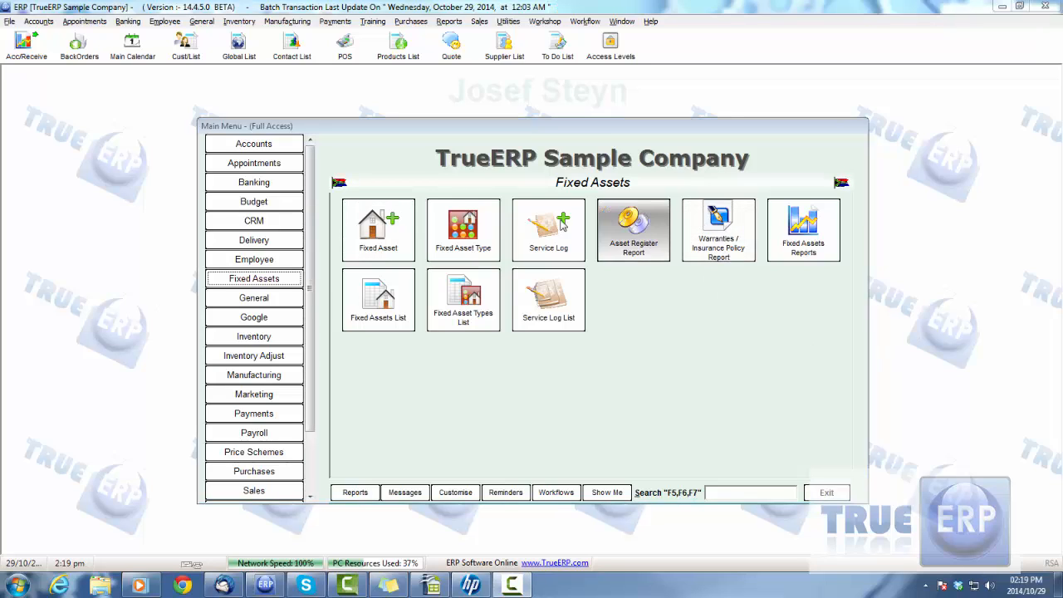
- Start a new service log entry and select the Opel GTI asset with code 1562
left_click(556, 235)
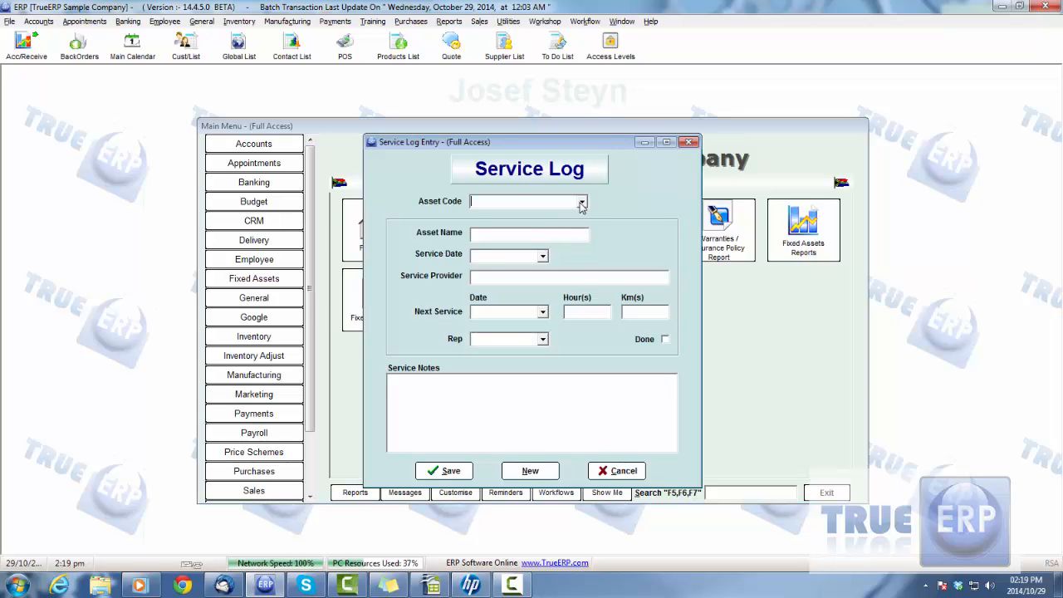
left_click(581, 202)
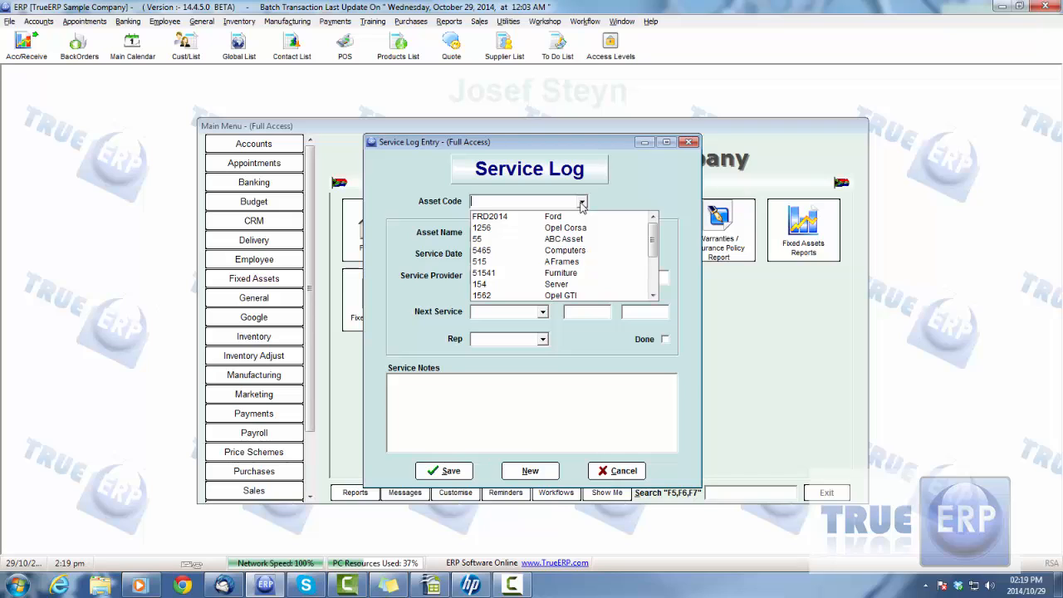
left_click(563, 295)
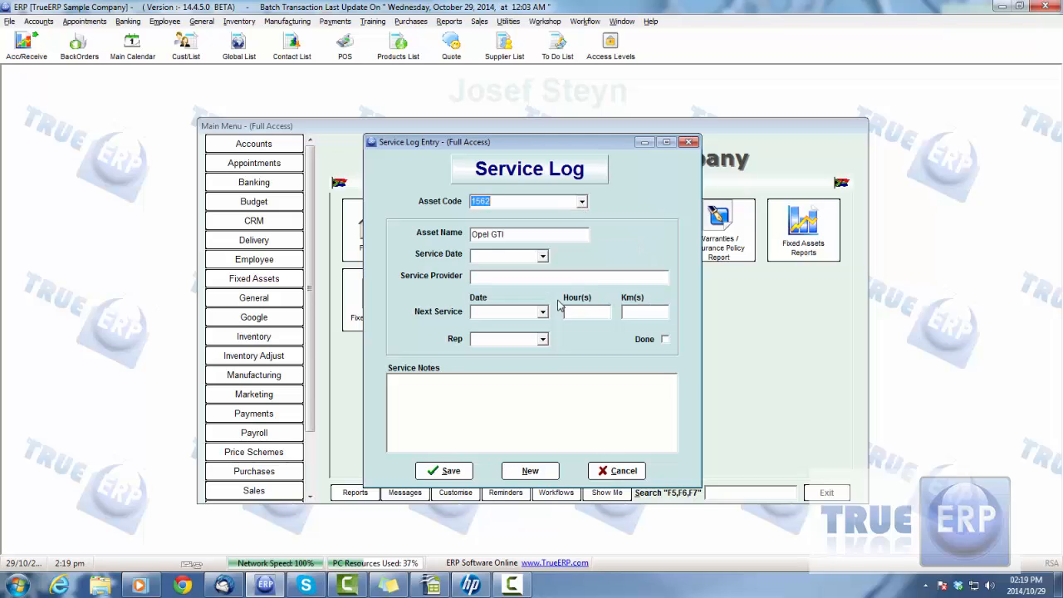
- Set the service date to 09/01/2015 and enter Opel as the service provider in the service log entry
left_click(542, 257)
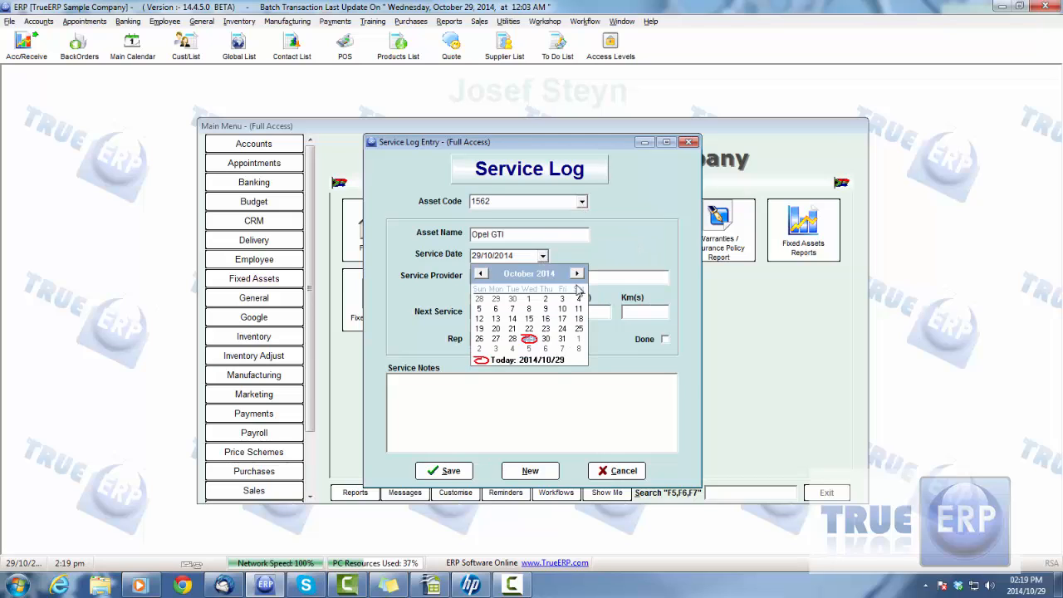
double_click(578, 274)
left_click(562, 348)
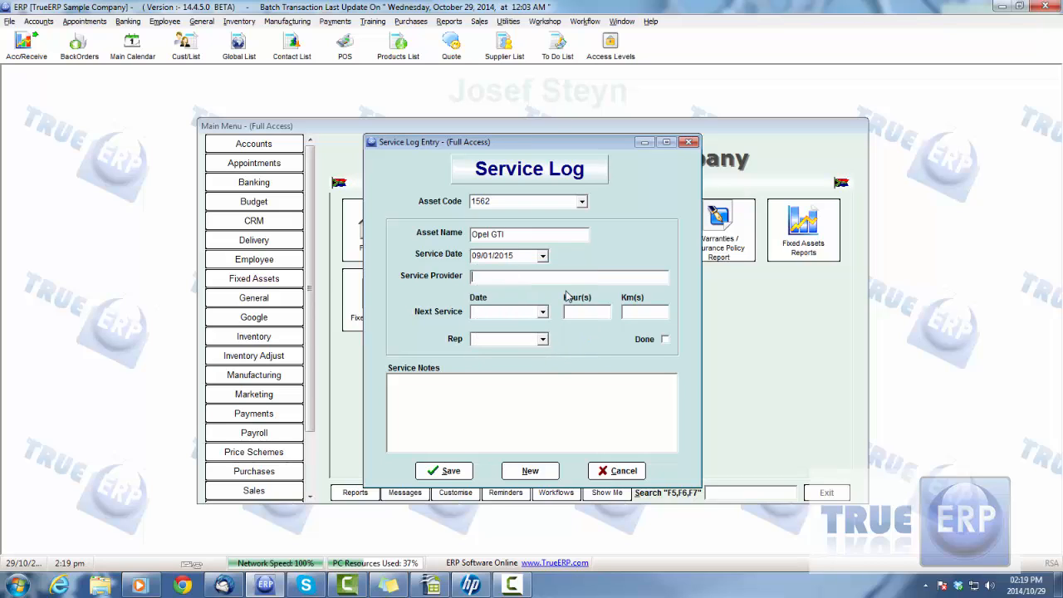
type("Opel")
- Set the next service date to 04/06/2015, check the rep choices, and discard the service log entry
left_click(543, 312)
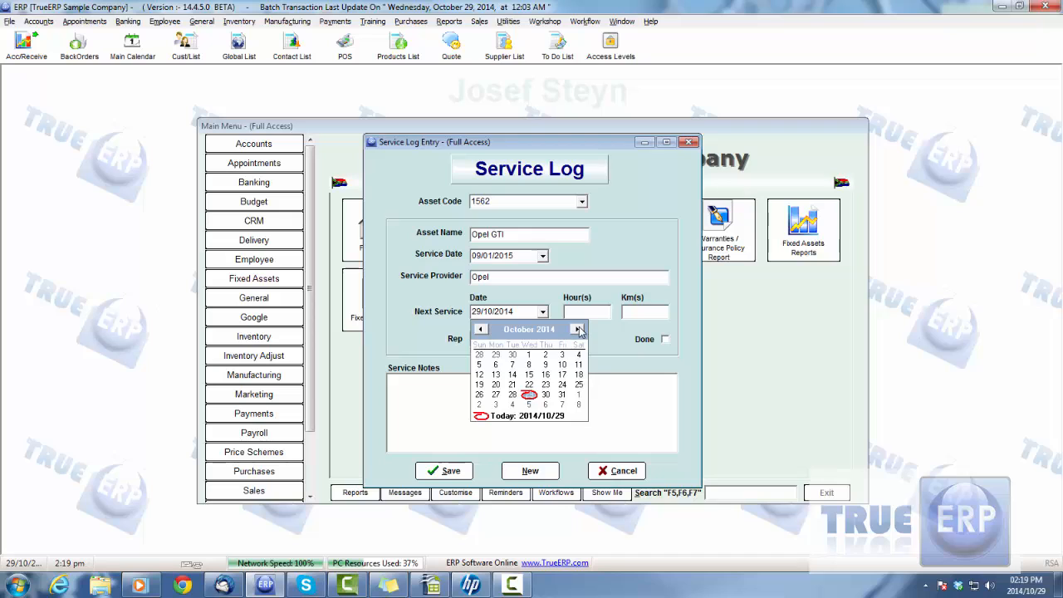
left_click(578, 329)
left_click(578, 329)
left_click(578, 329)
left_click(578, 330)
left_click(578, 330)
left_click(578, 330)
left_click(578, 330)
left_click(545, 404)
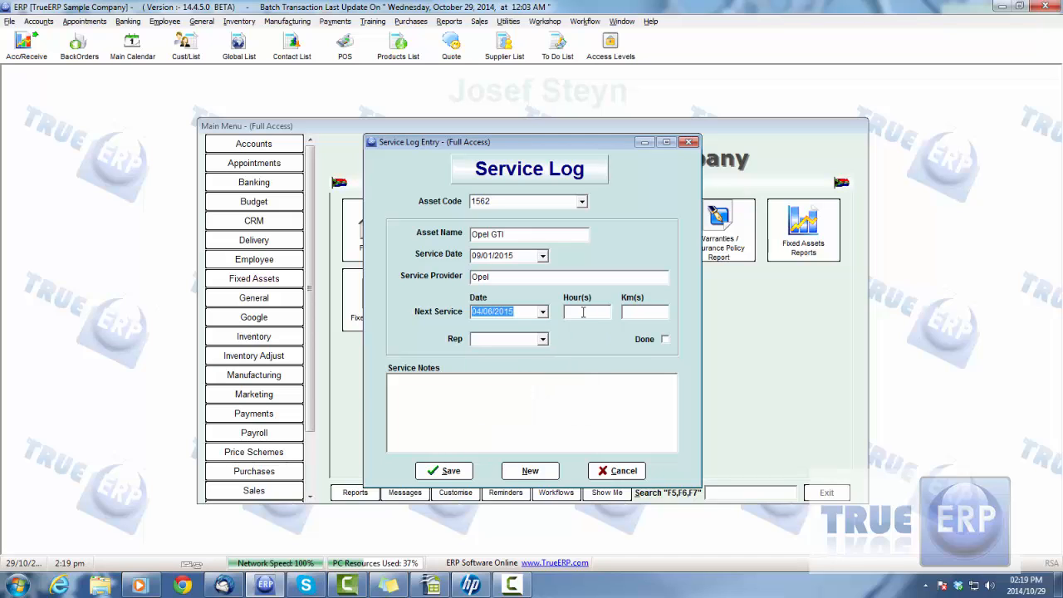
left_click(583, 312)
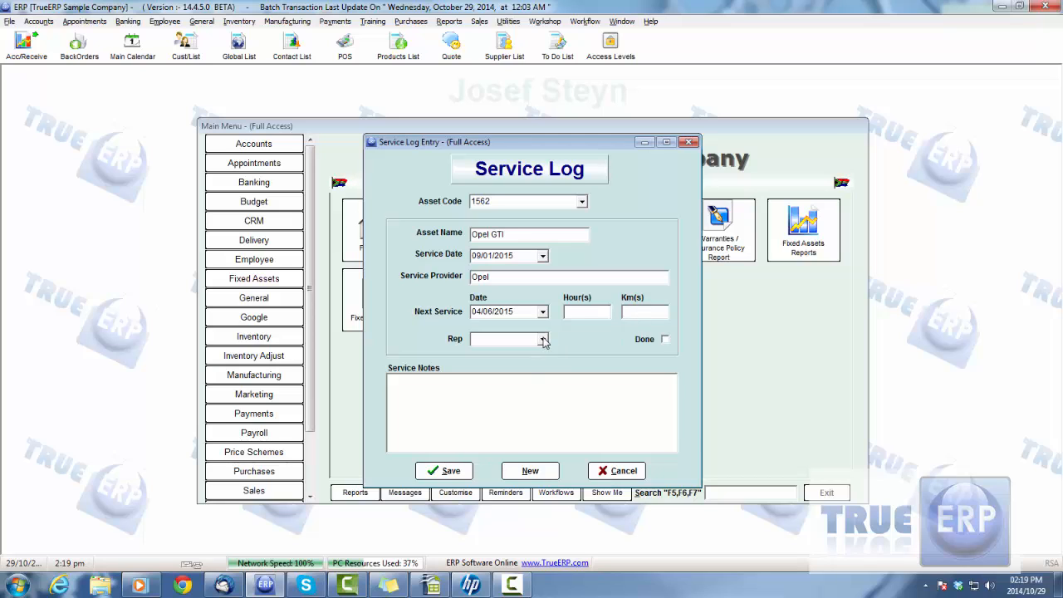
left_click(543, 339)
left_click(543, 340)
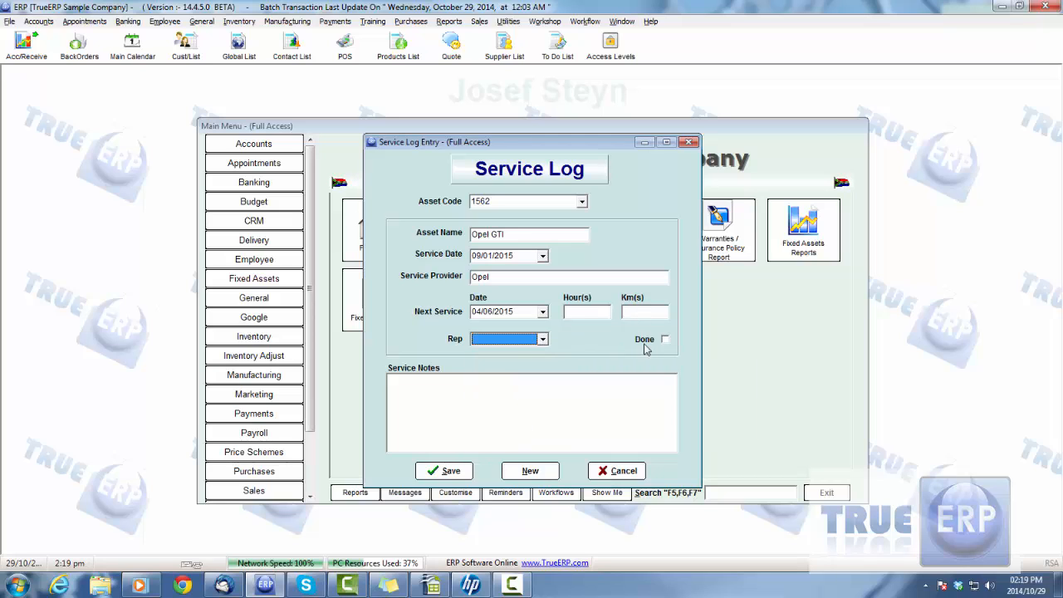
left_click(617, 471)
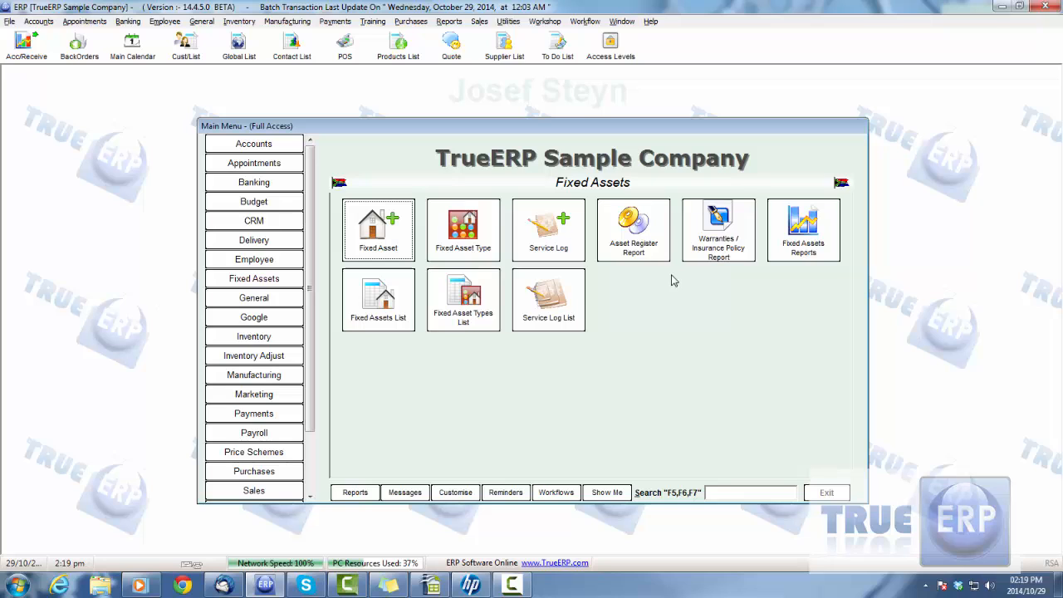
- View the Warranties / Insurance Policies report, refresh it, and open the Opel GTI asset record from it
left_click(718, 244)
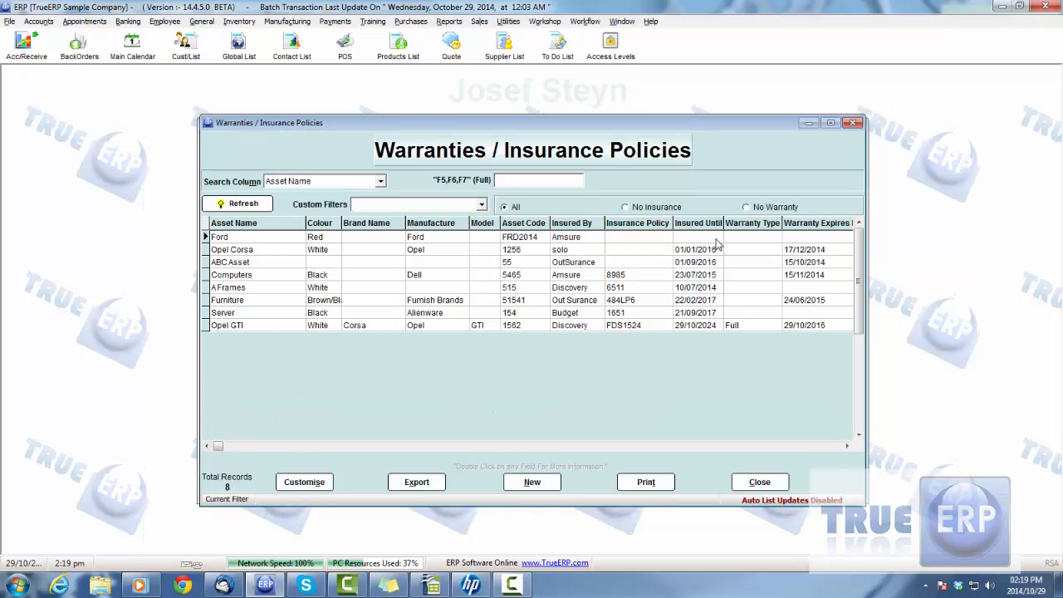
left_click(235, 206)
double_click(261, 325)
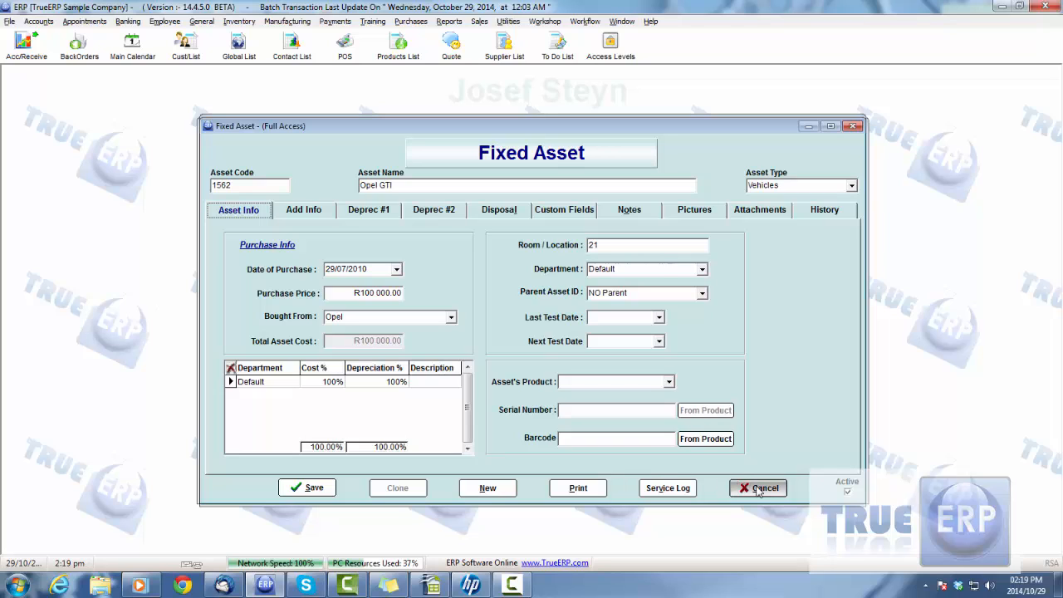
- View a blank service log entry from the Opel GTI record, and close it, the record and the policies report without saving
left_click(670, 489)
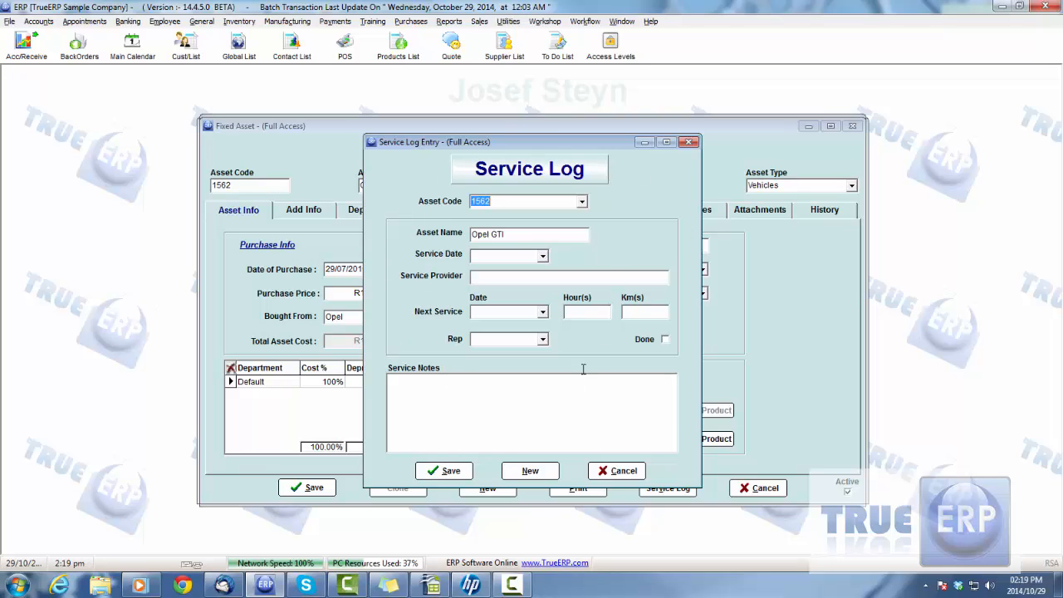
left_click(619, 471)
left_click(759, 488)
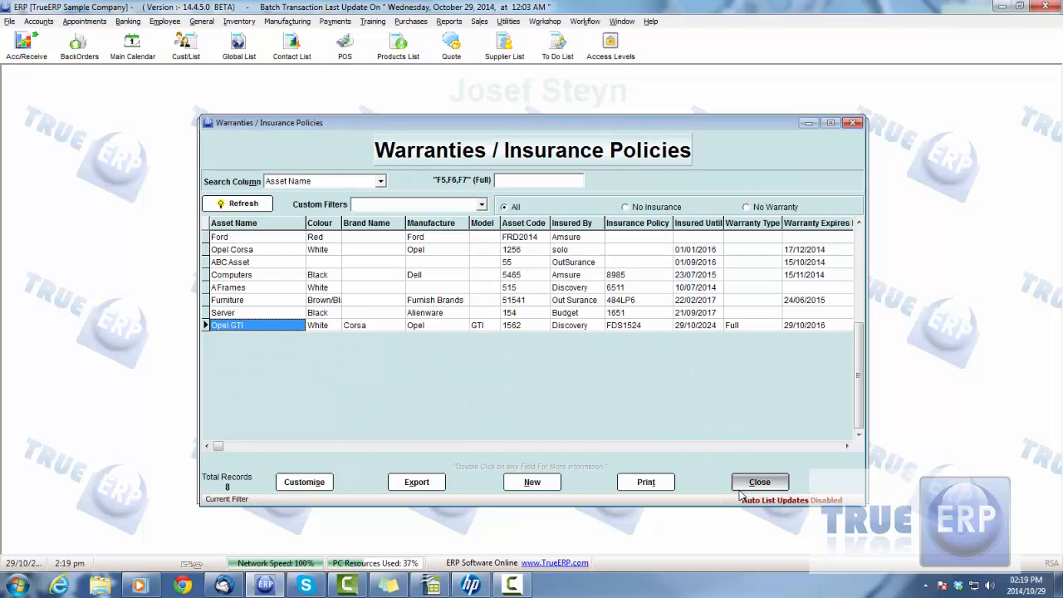
left_click(748, 486)
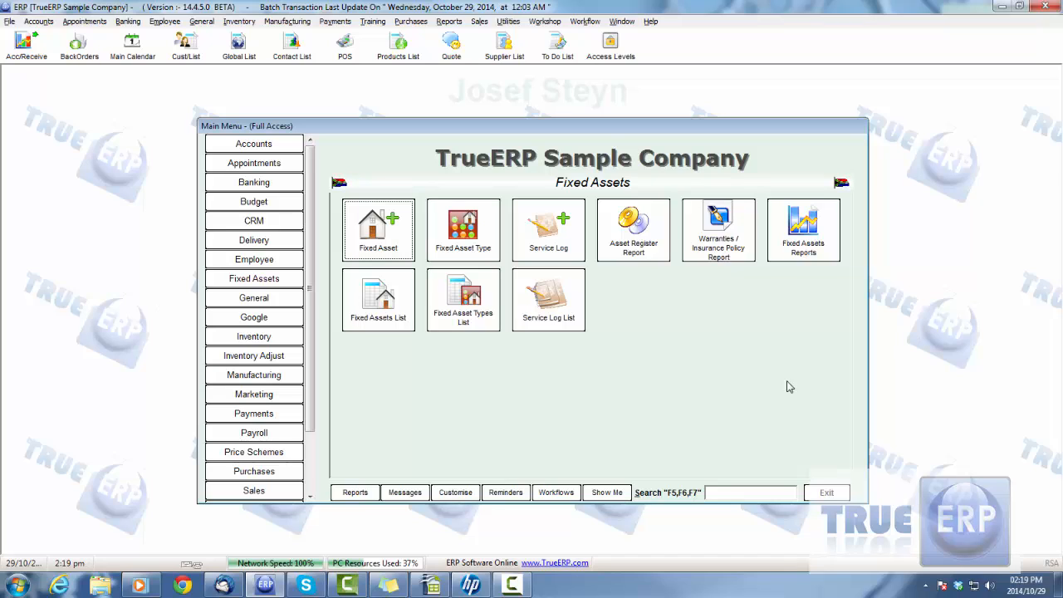
- View the blank fixed asset type form, and examine the fixed asset accounts in the Chart of Accounts tree before closing it
left_click(461, 240)
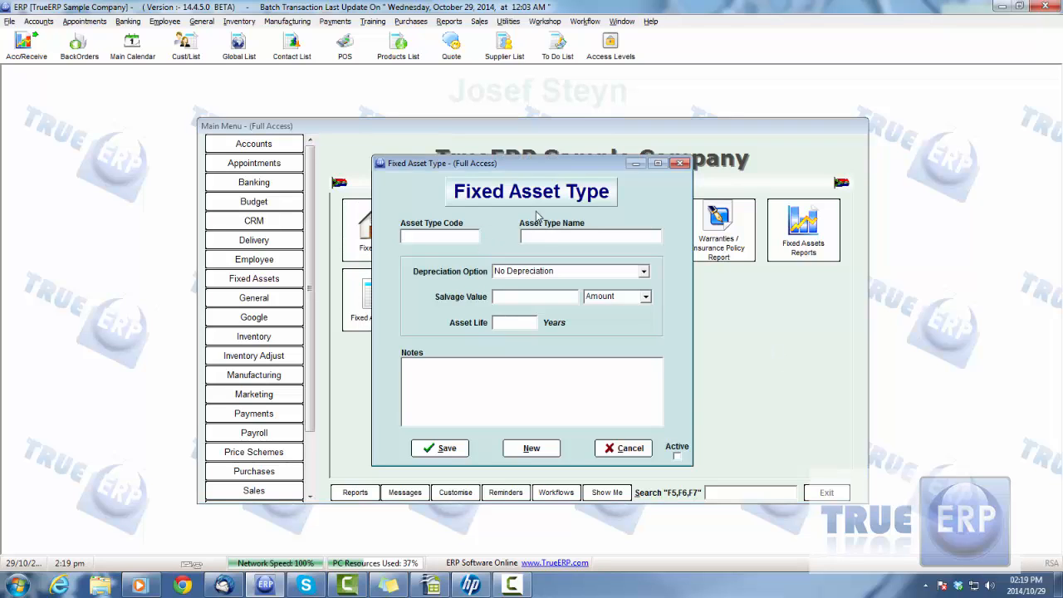
left_click(611, 449)
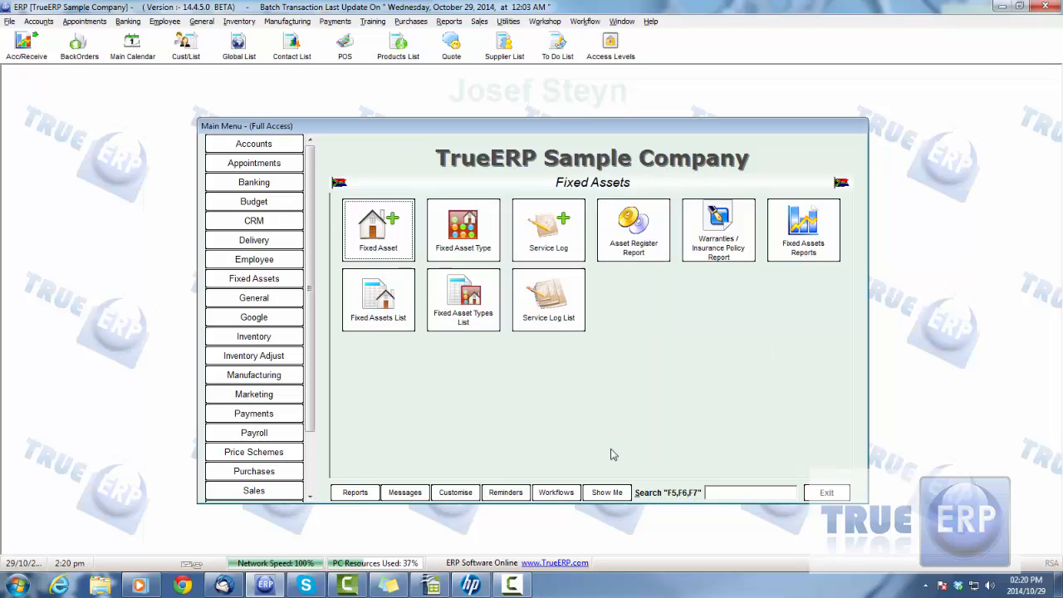
left_click(263, 148)
left_click(378, 299)
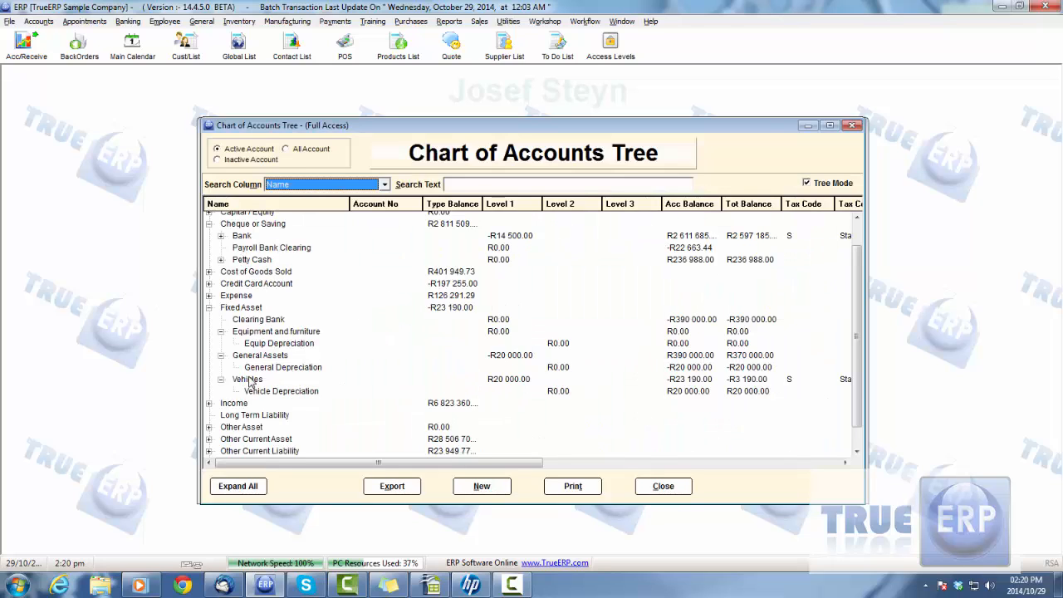
left_click(664, 487)
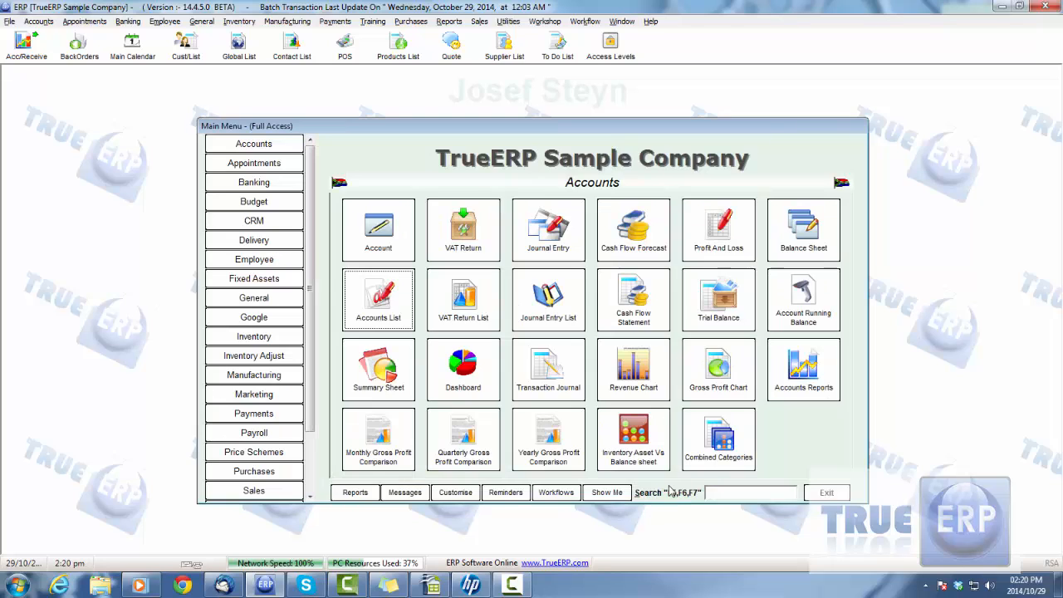